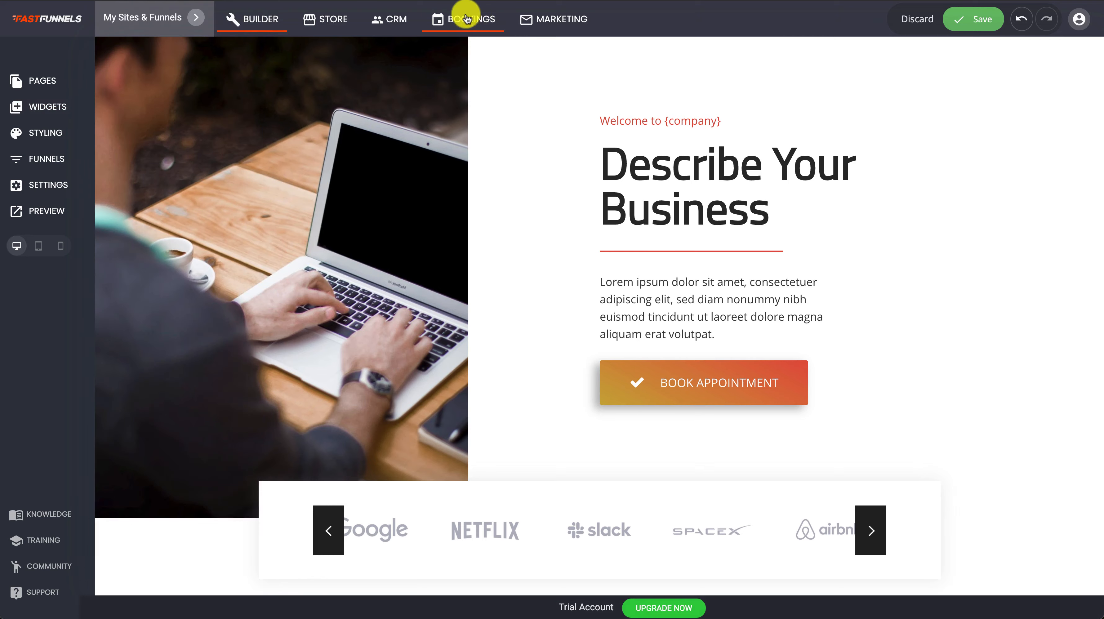
# Discard the unsaved page changes to view the booking events list, and return to the page builder.
pyautogui.click(475, 22)
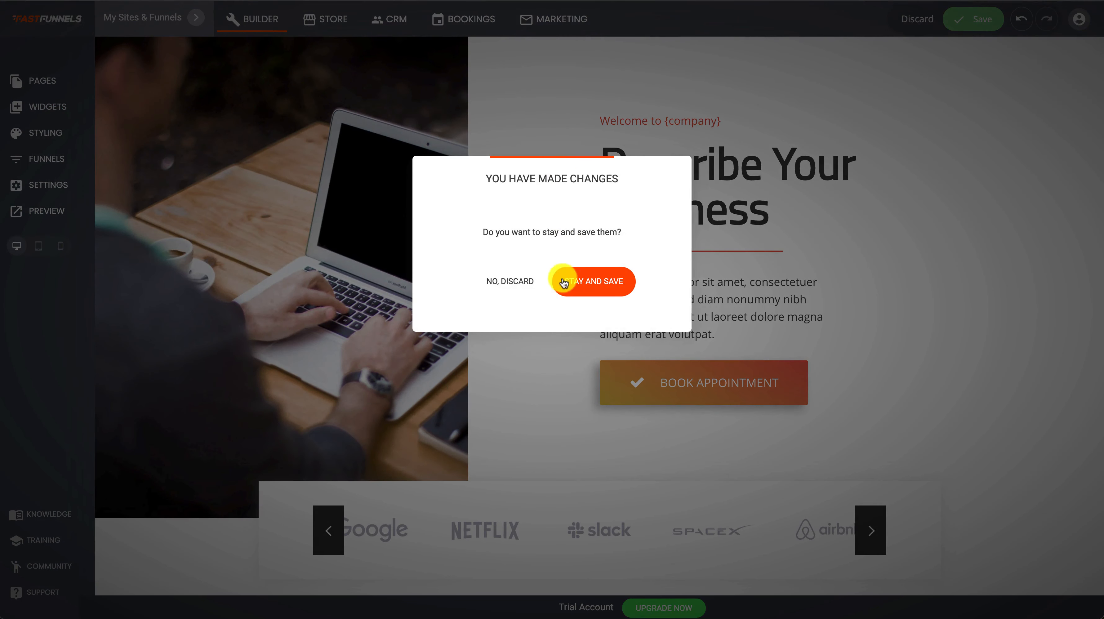
pyautogui.click(503, 281)
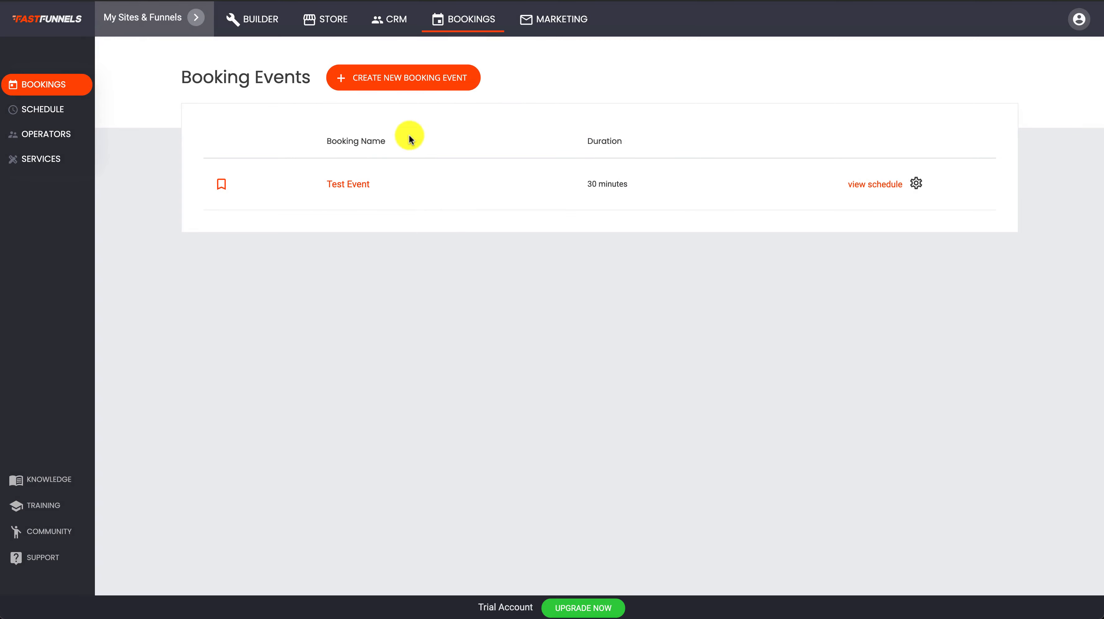
pyautogui.click(271, 21)
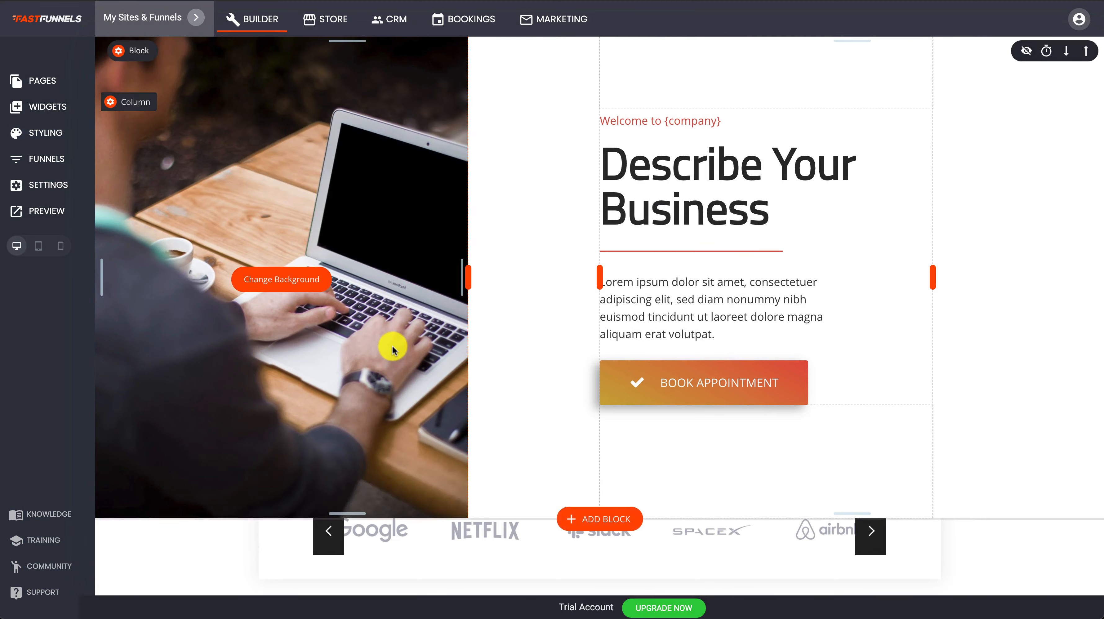
pyautogui.scroll(-5, 392, 349)
pyautogui.scroll(-6, 392, 349)
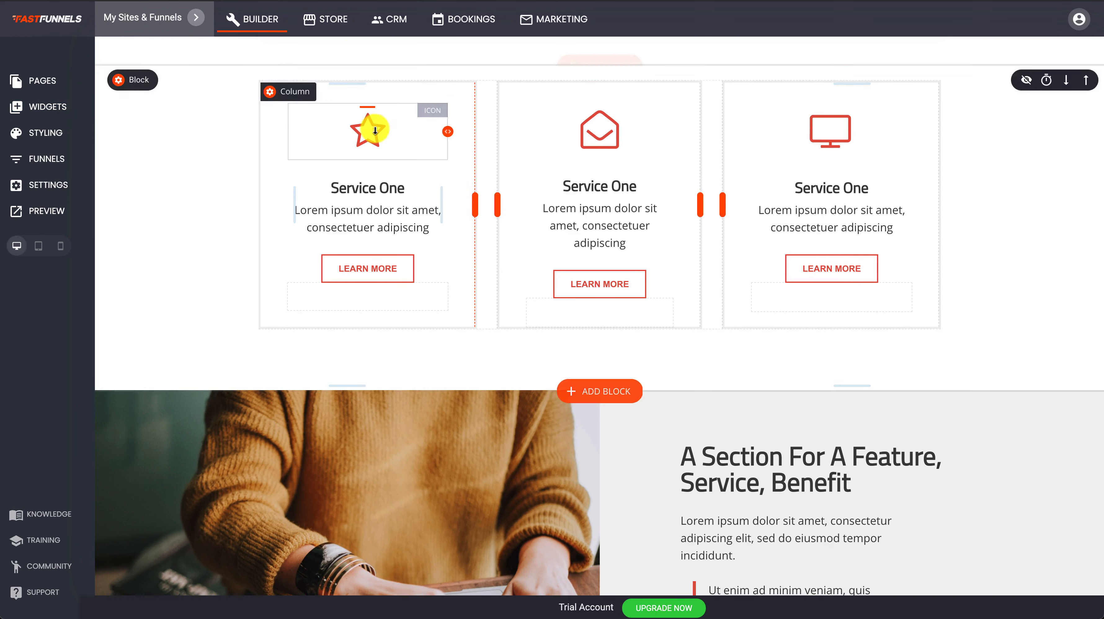
pyautogui.click(52, 115)
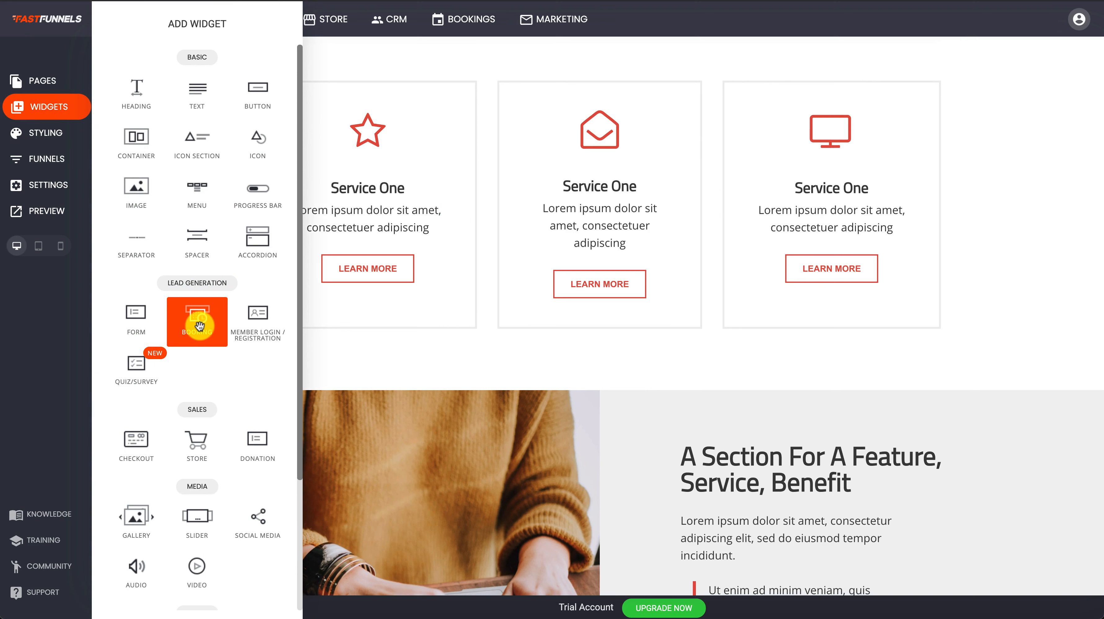
pyautogui.moveTo(200, 327); pyautogui.dragTo(839, 423)
pyautogui.moveTo(636, 123); pyautogui.dragTo(471, 39)
pyautogui.click(679, 396)
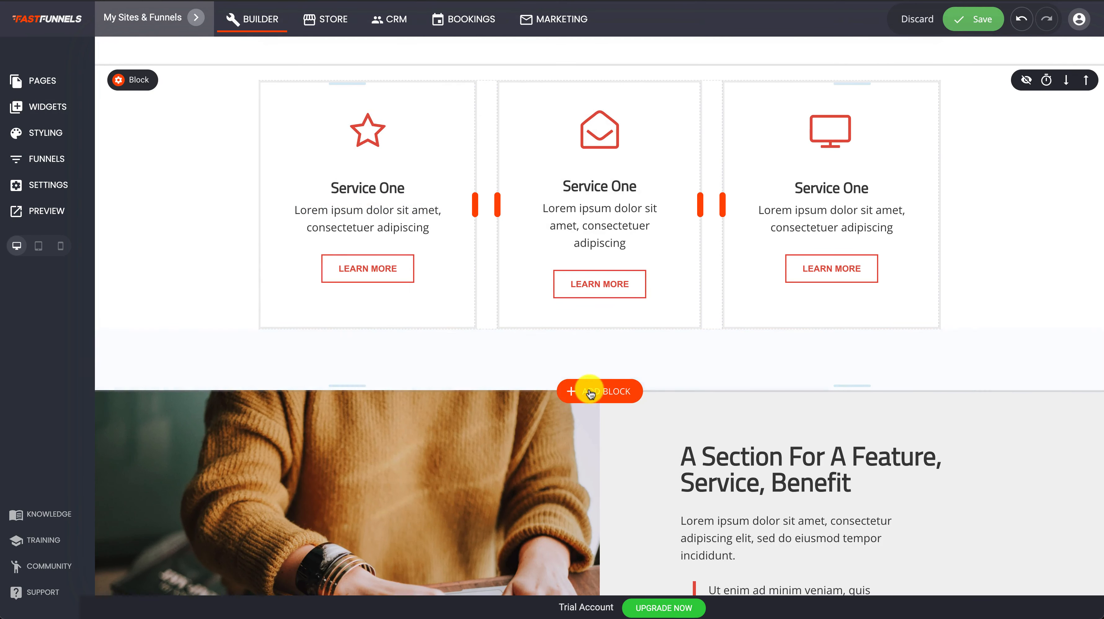
# Add an empty block below the three service columns and place a Booking widget in it.
pyautogui.click(596, 388)
pyautogui.click(143, 410)
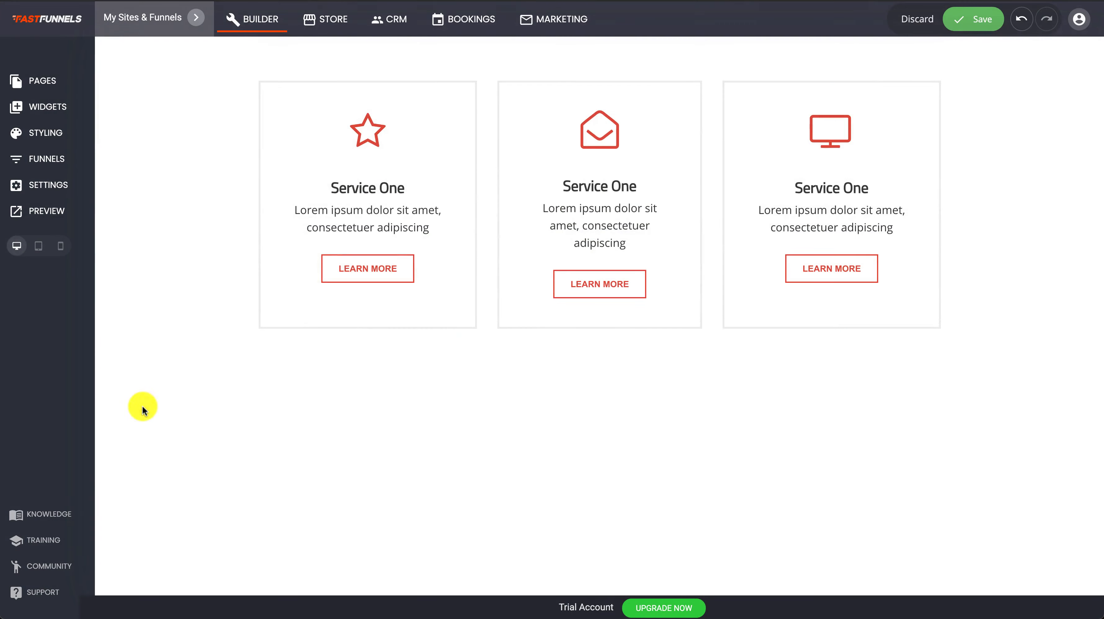
pyautogui.scroll(-3, 595, 364)
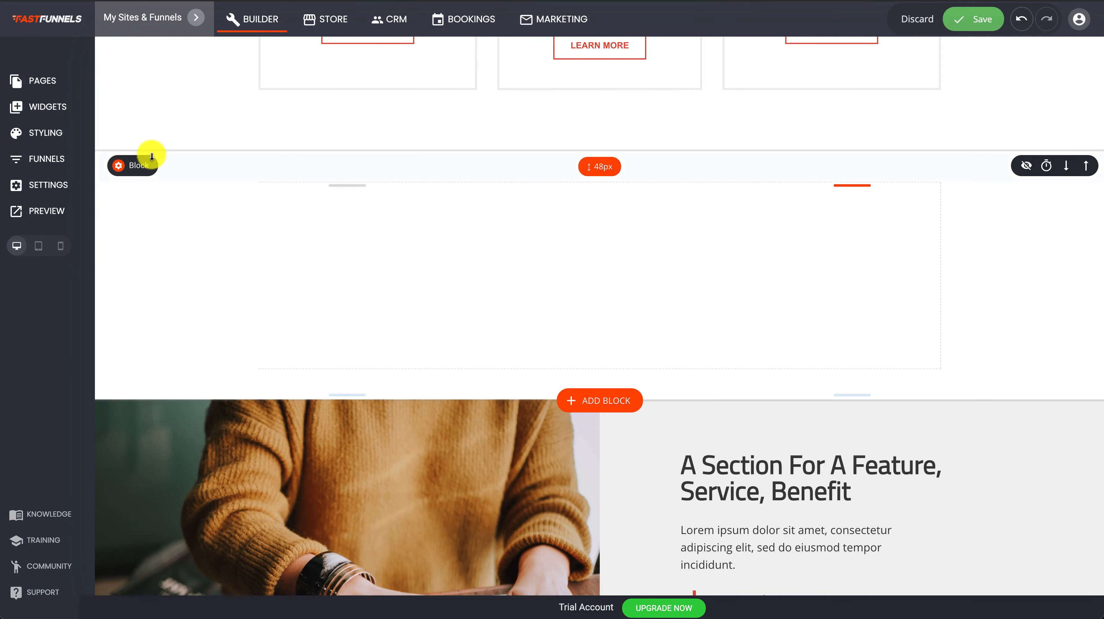
pyautogui.click(35, 109)
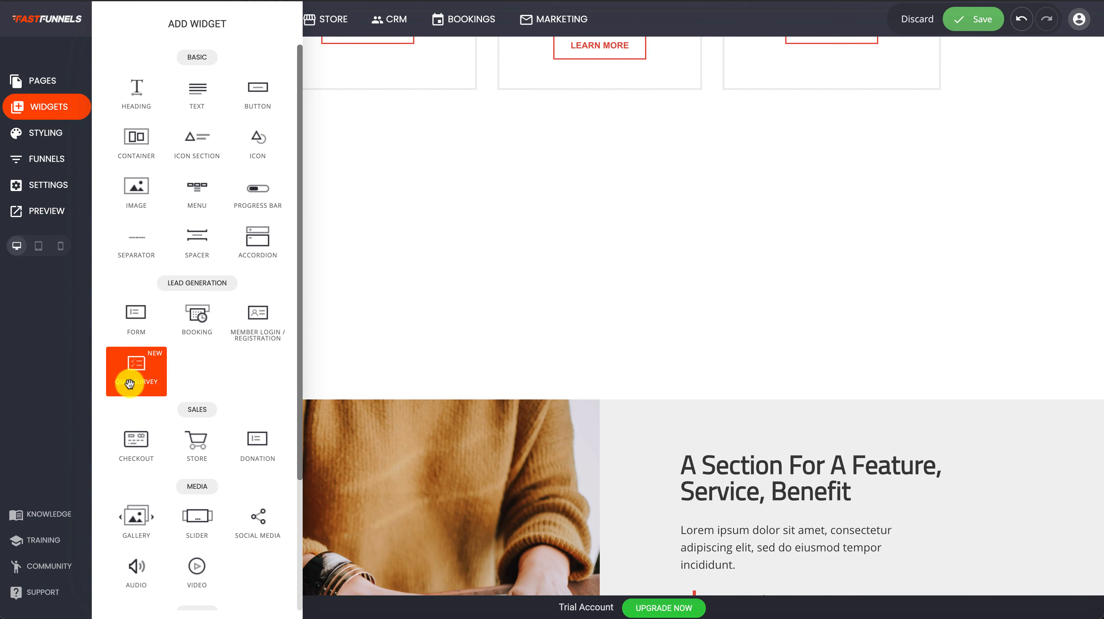
pyautogui.moveTo(199, 325); pyautogui.dragTo(634, 190)
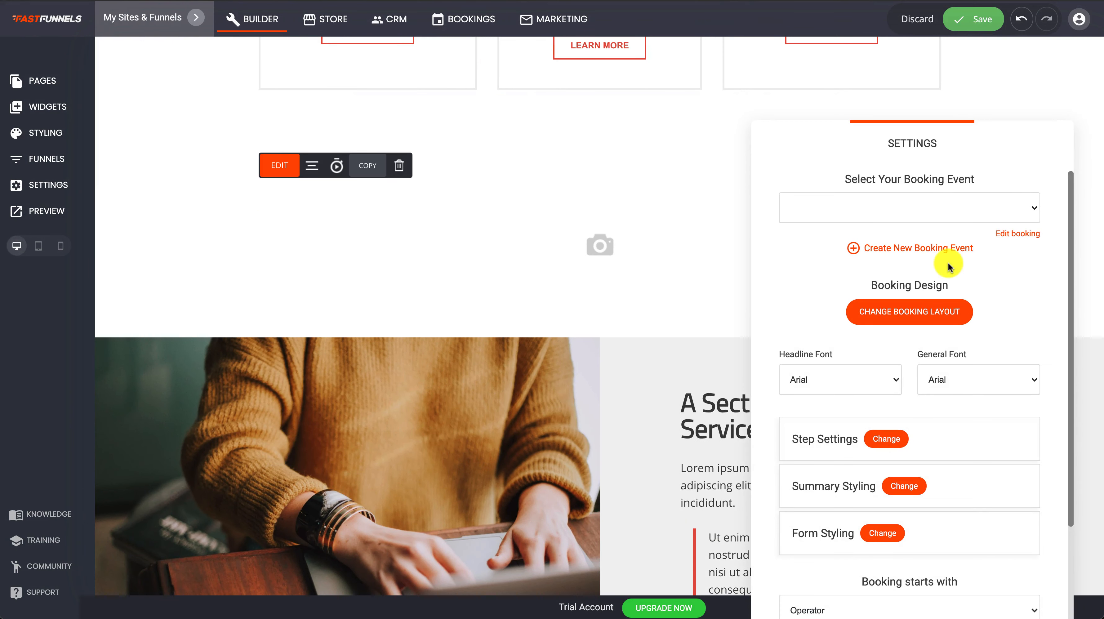
# Assign Test Event as the Booking widget's event and check the calendar on the page.
pyautogui.moveTo(925, 143); pyautogui.dragTo(909, 87)
pyautogui.click(975, 157)
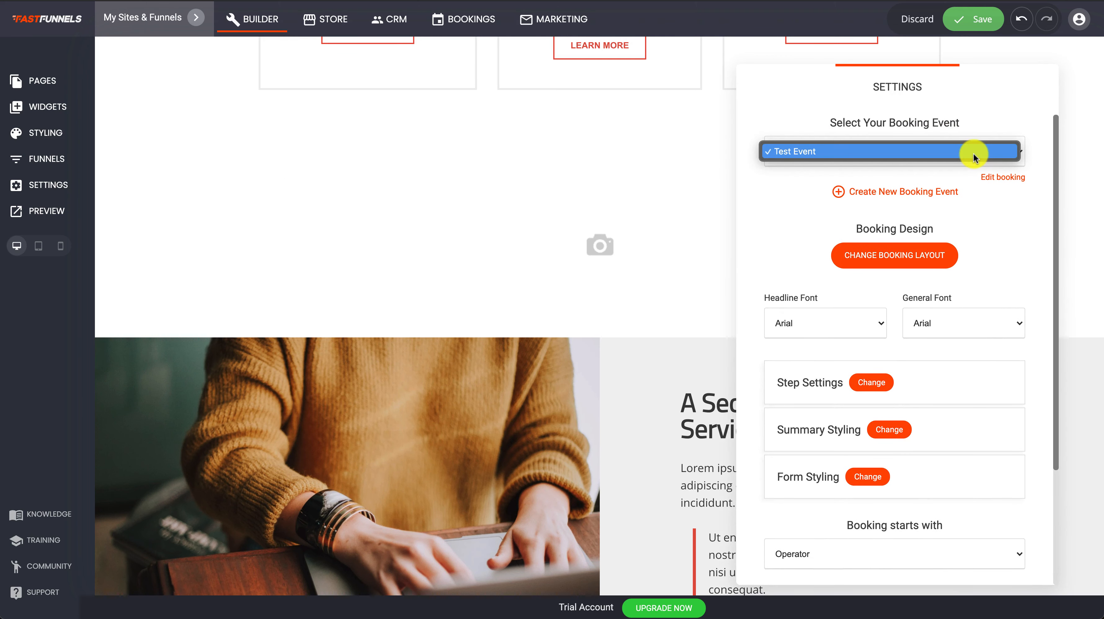
pyautogui.click(800, 152)
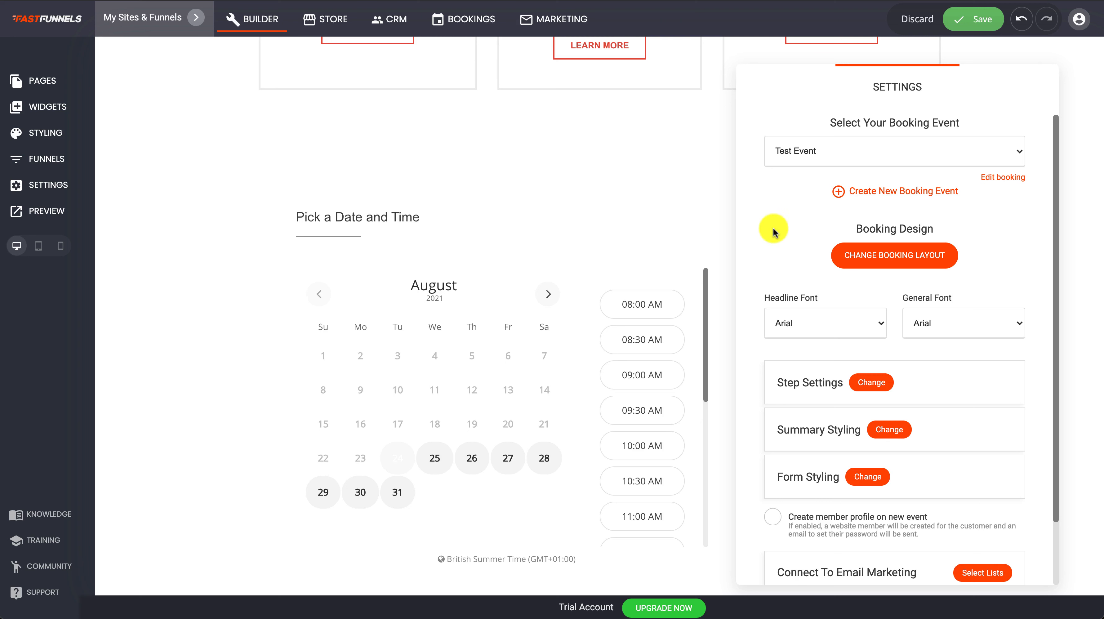
pyautogui.moveTo(838, 99); pyautogui.dragTo(56, 65)
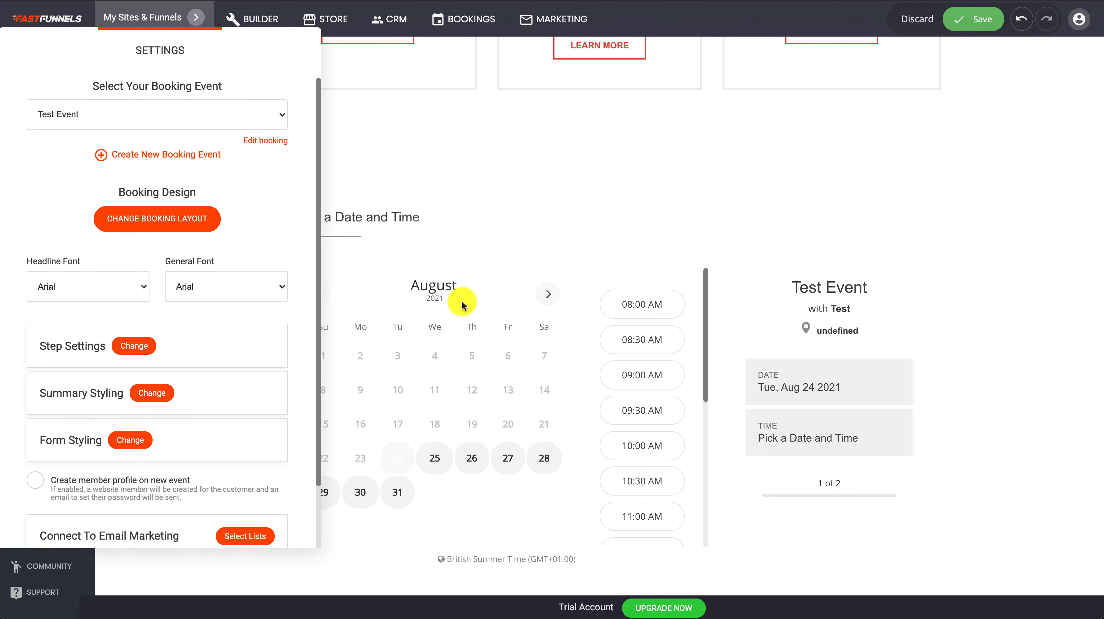
pyautogui.click(715, 171)
pyautogui.scroll(-3, 715, 173)
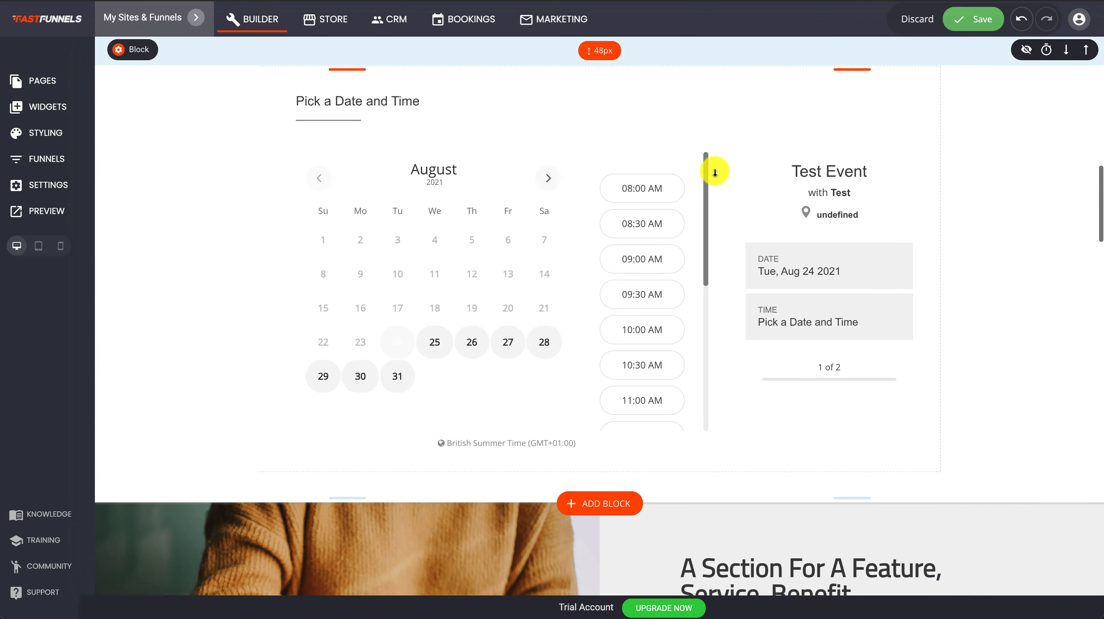
pyautogui.scroll(1, 715, 173)
pyautogui.scroll(3, 715, 171)
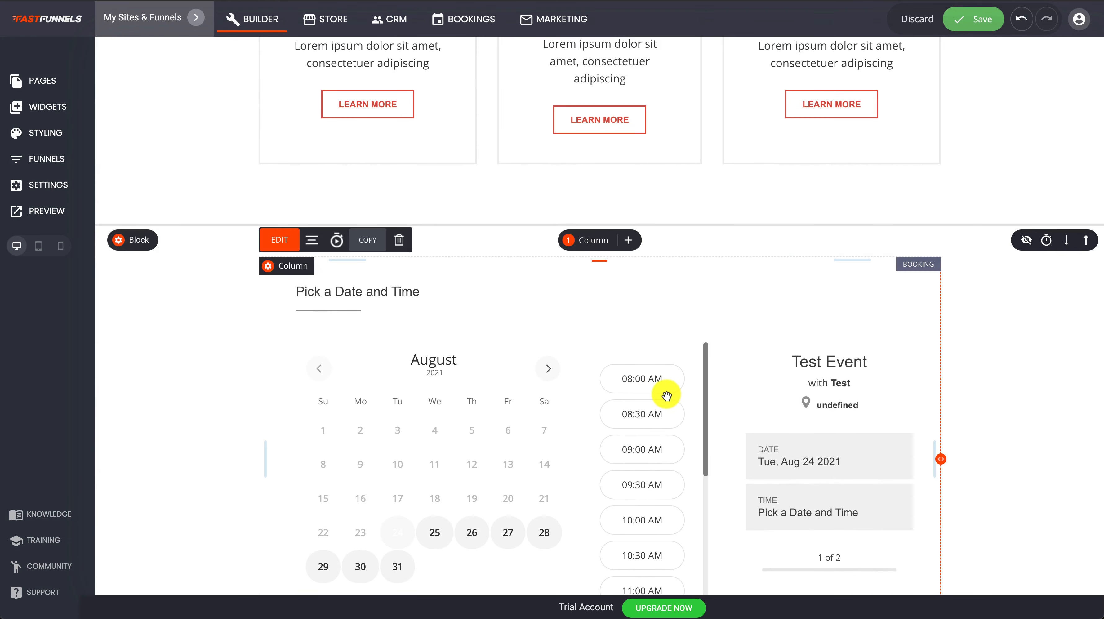
# Set the Booking widget's headline font to Titillium Web and its general font to Tahoma.
pyautogui.click(280, 239)
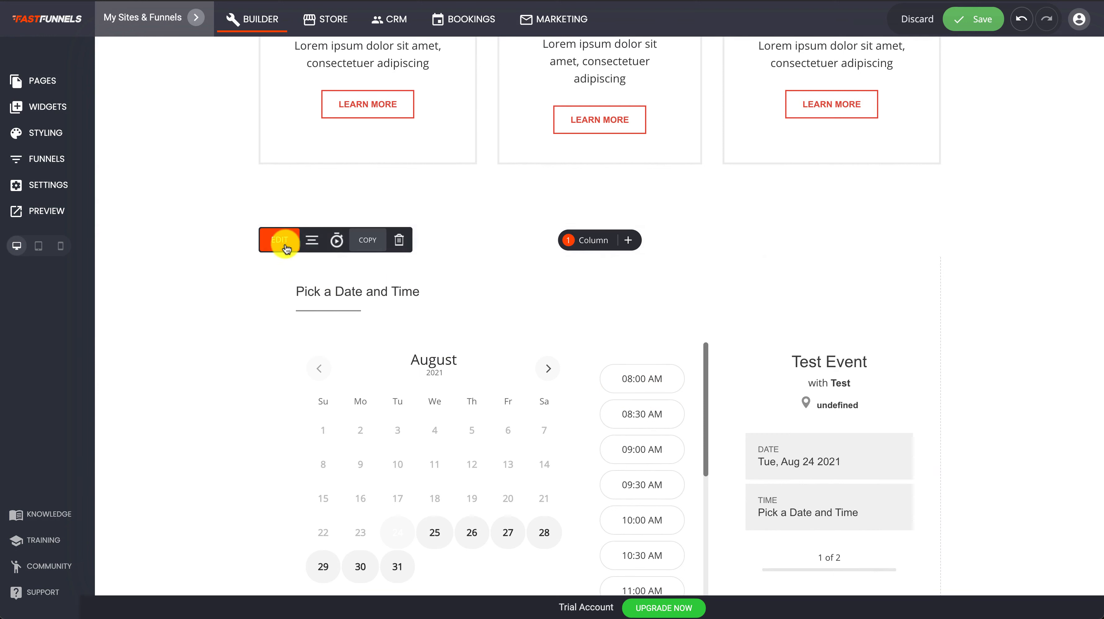
pyautogui.moveTo(967, 130); pyautogui.dragTo(982, 45)
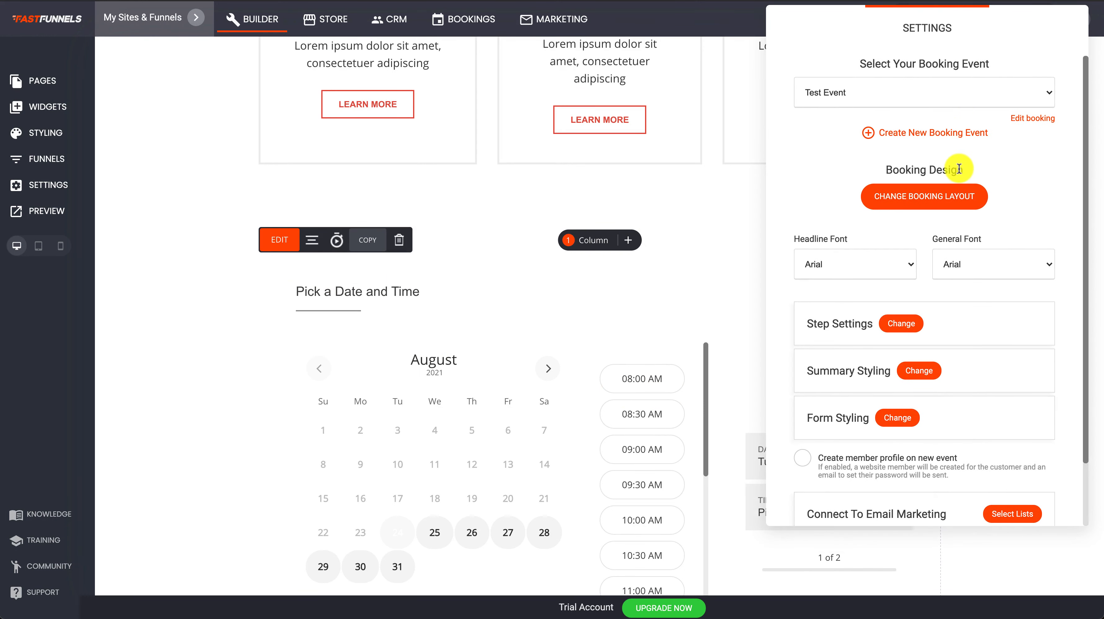
pyautogui.click(900, 273)
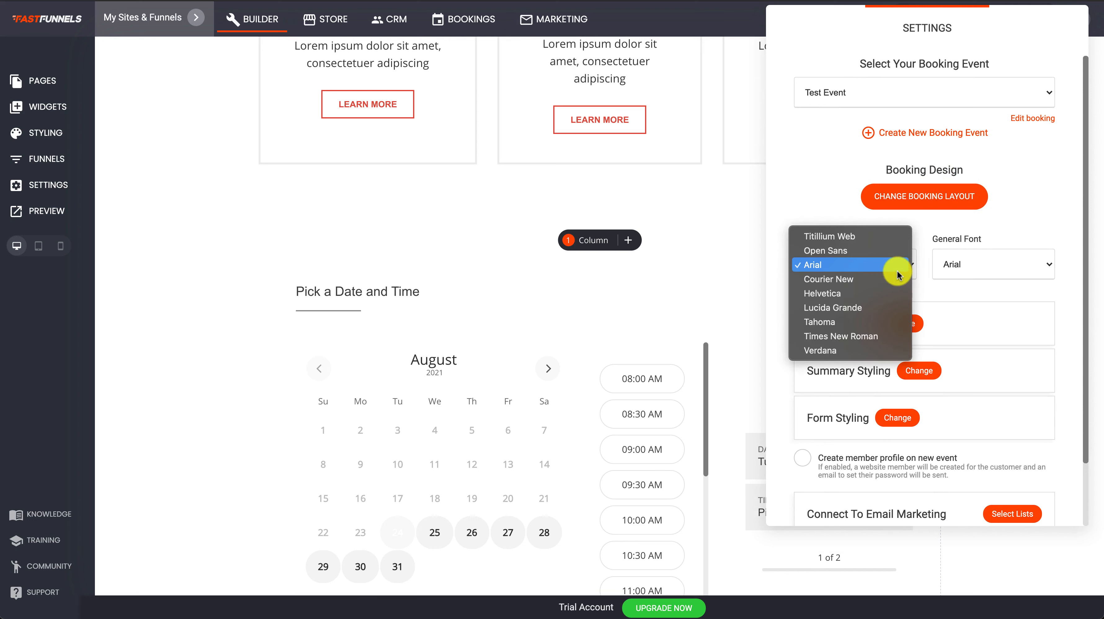
pyautogui.click(837, 236)
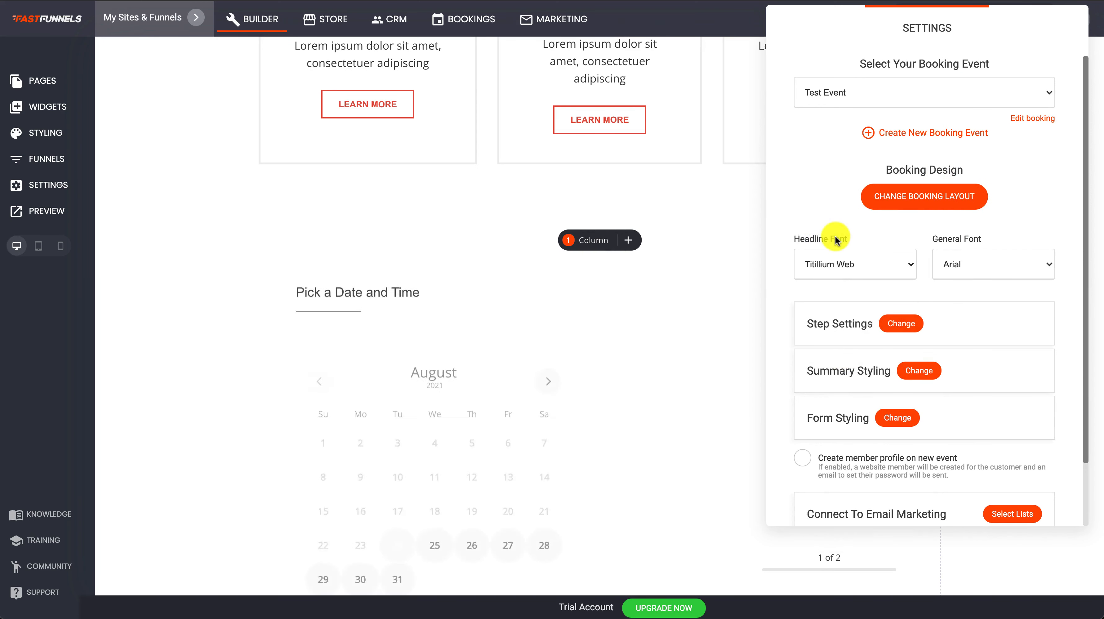
pyautogui.click(983, 270)
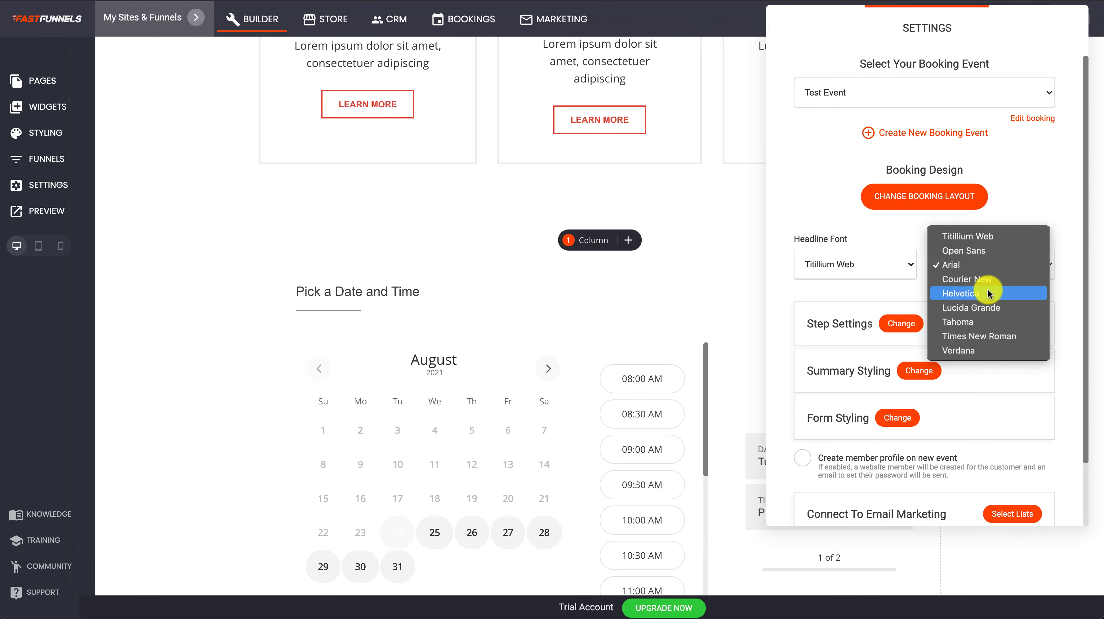
pyautogui.click(992, 329)
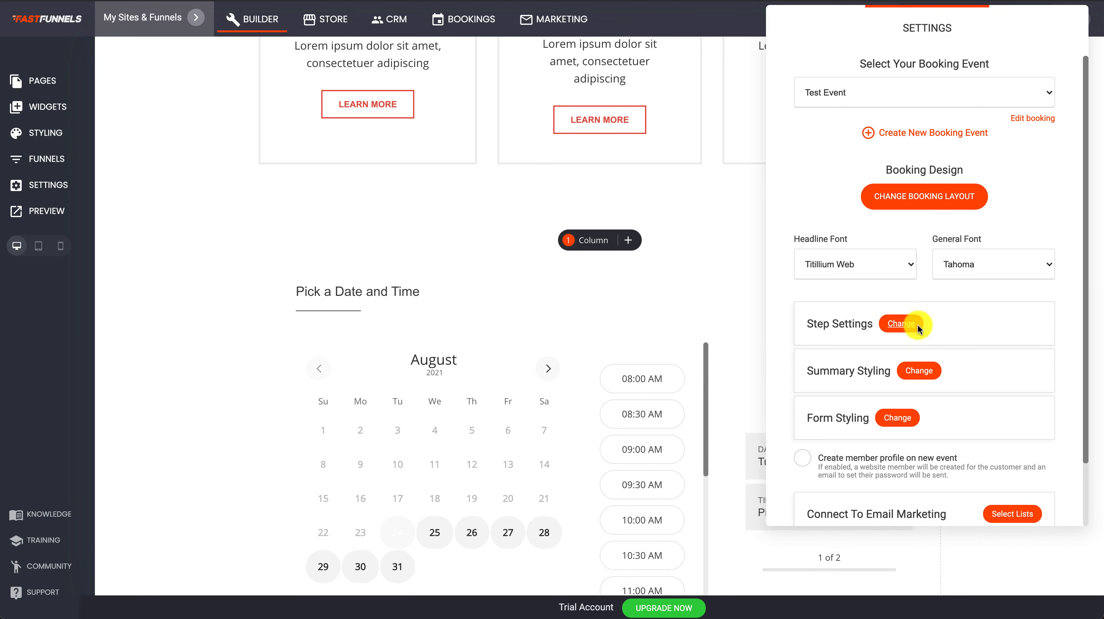
# Change the booking layout to the design with the event summary above a separate calendar and time list, and review it.
pyautogui.click(937, 201)
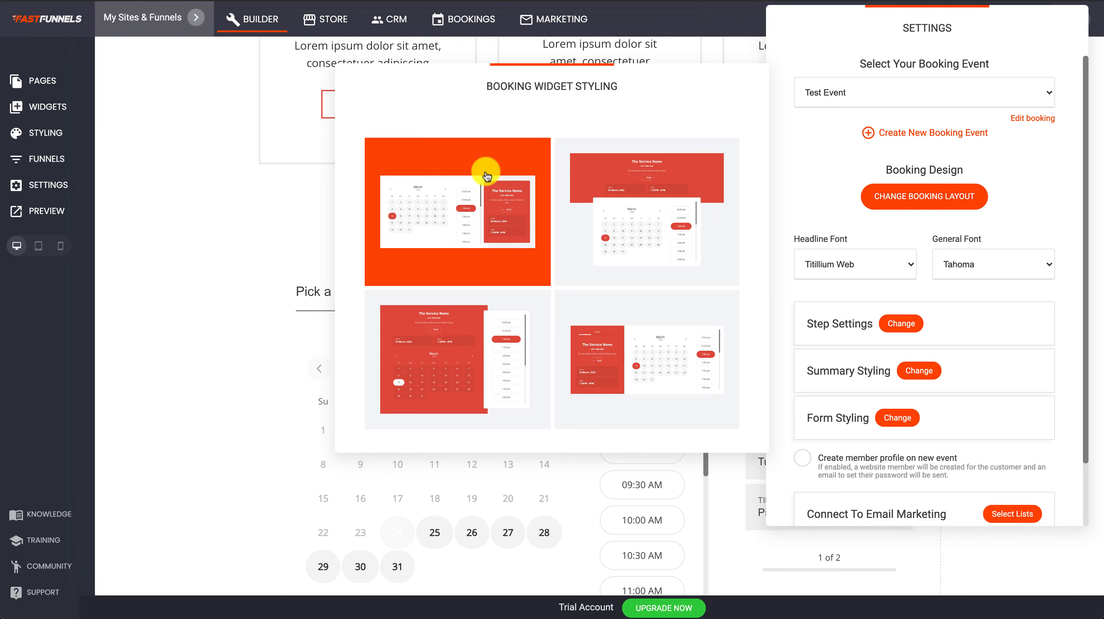
pyautogui.click(678, 213)
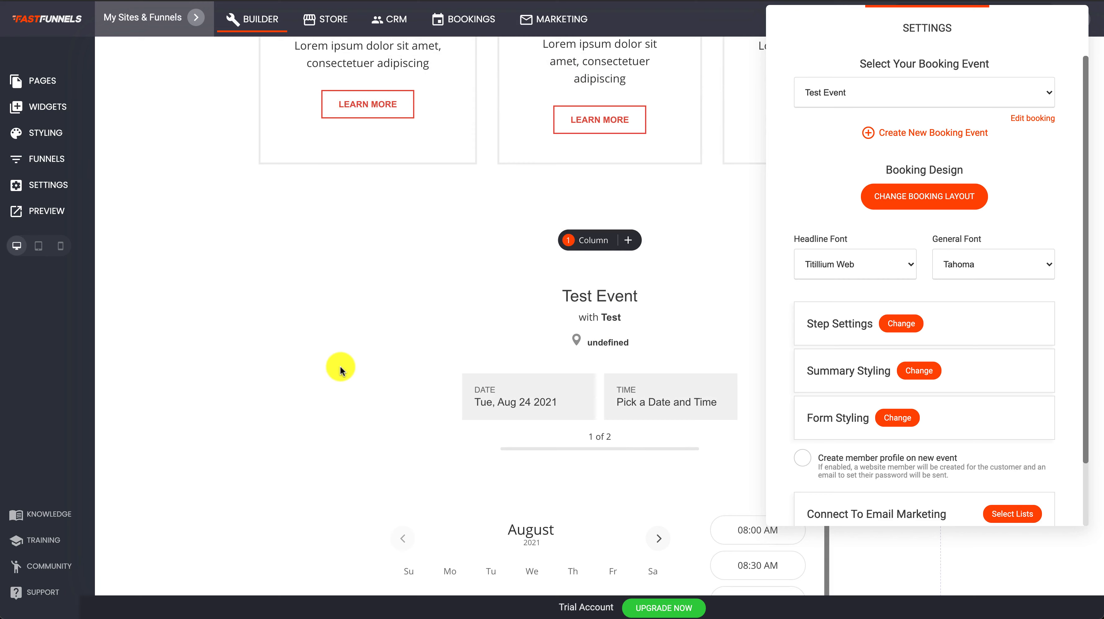
pyautogui.moveTo(955, 61); pyautogui.dragTo(191, 55)
pyautogui.click(1033, 380)
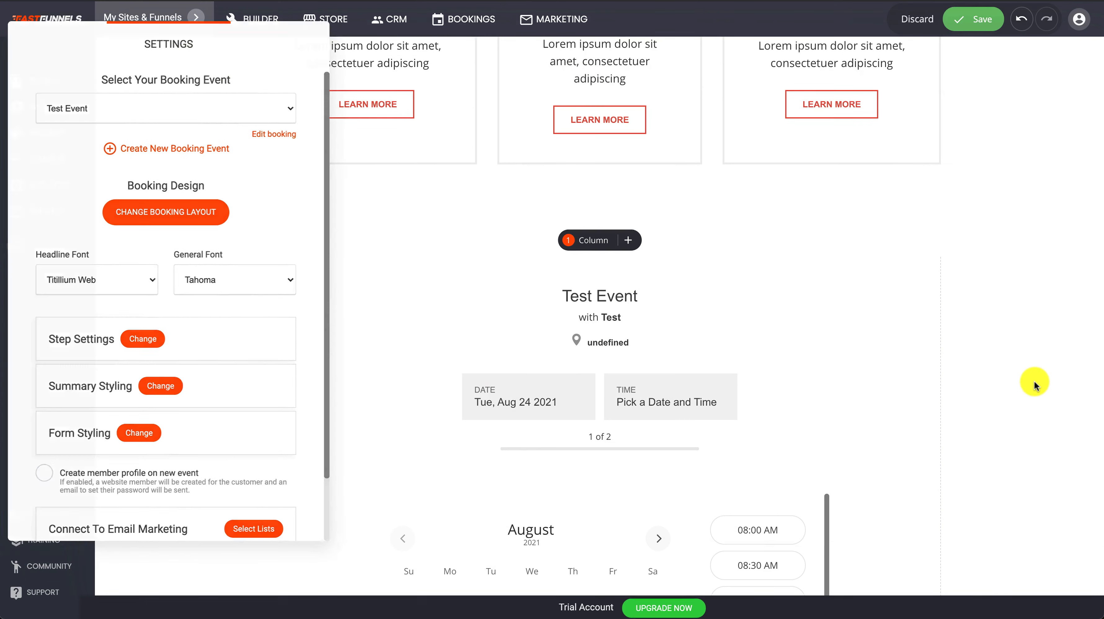
pyautogui.scroll(-8, 1033, 380)
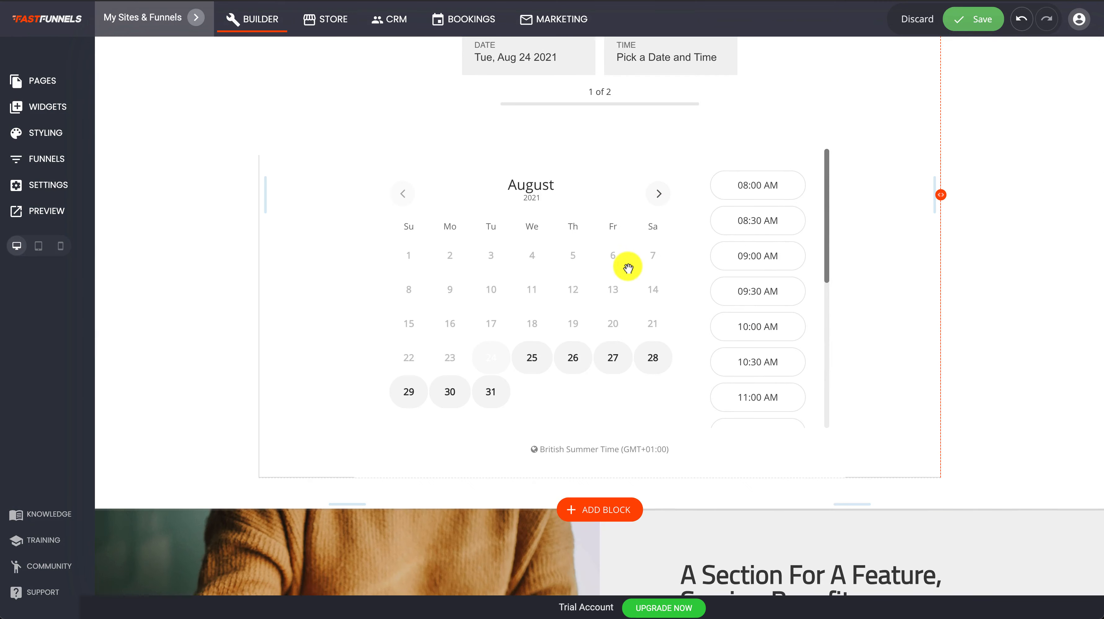
pyautogui.scroll(5, 629, 266)
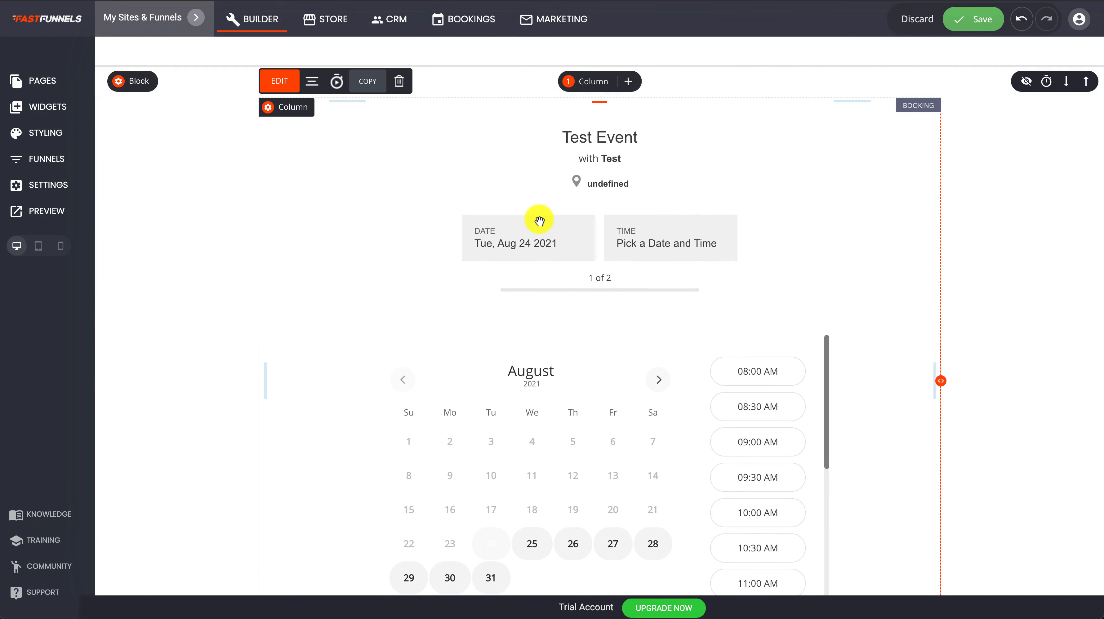
# Switch the booking layout to the design with summary and calendar stacked beside a full-height time list.
pyautogui.click(278, 81)
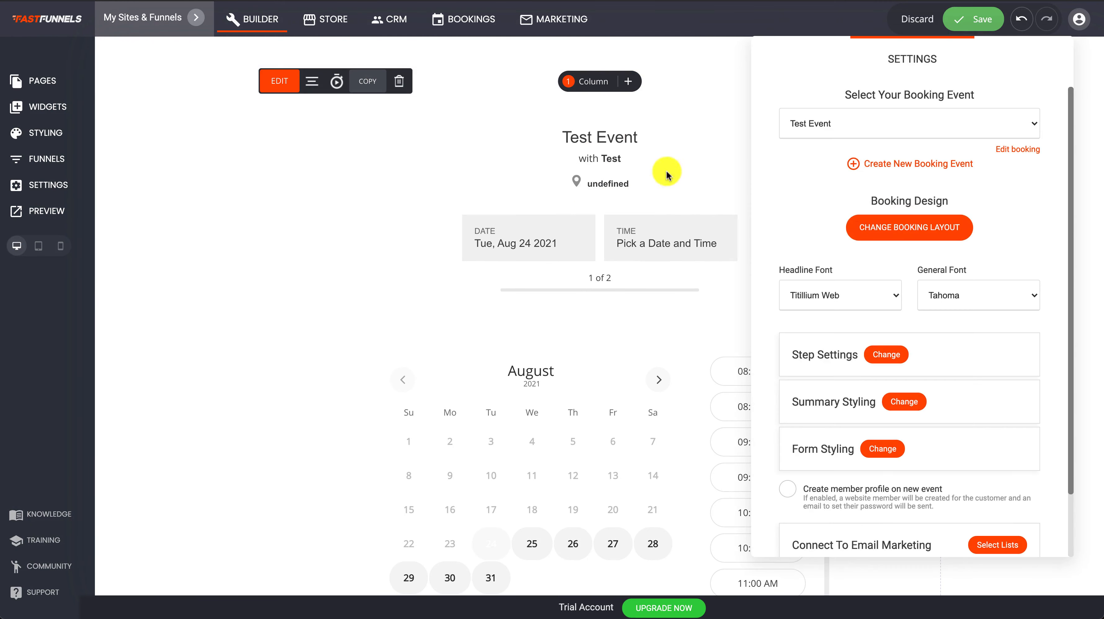
pyautogui.click(900, 225)
pyautogui.click(473, 352)
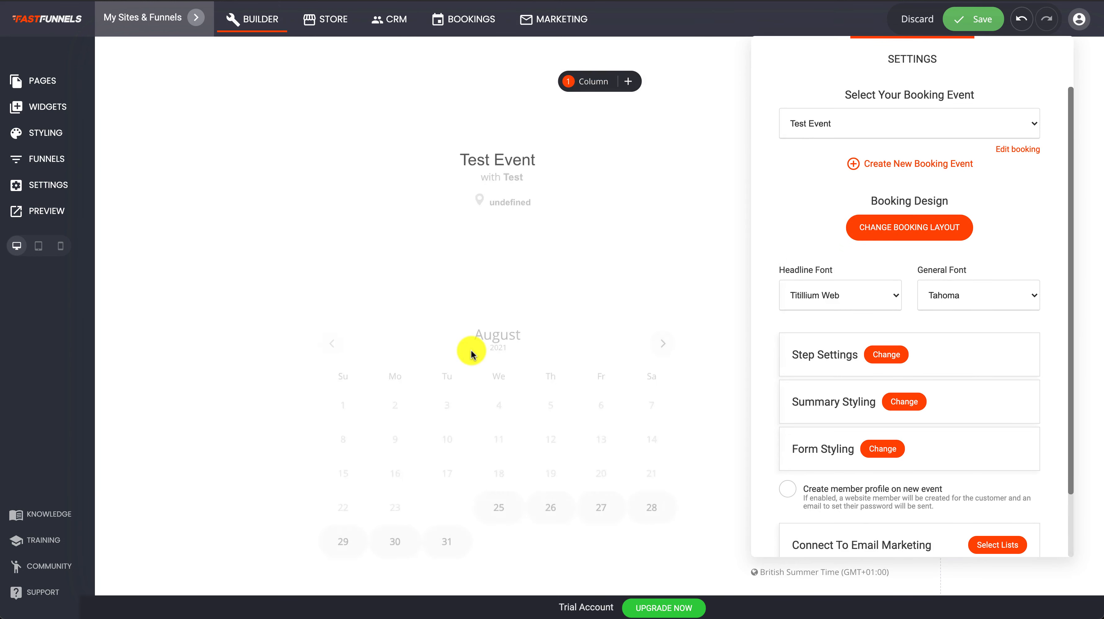
pyautogui.click(708, 183)
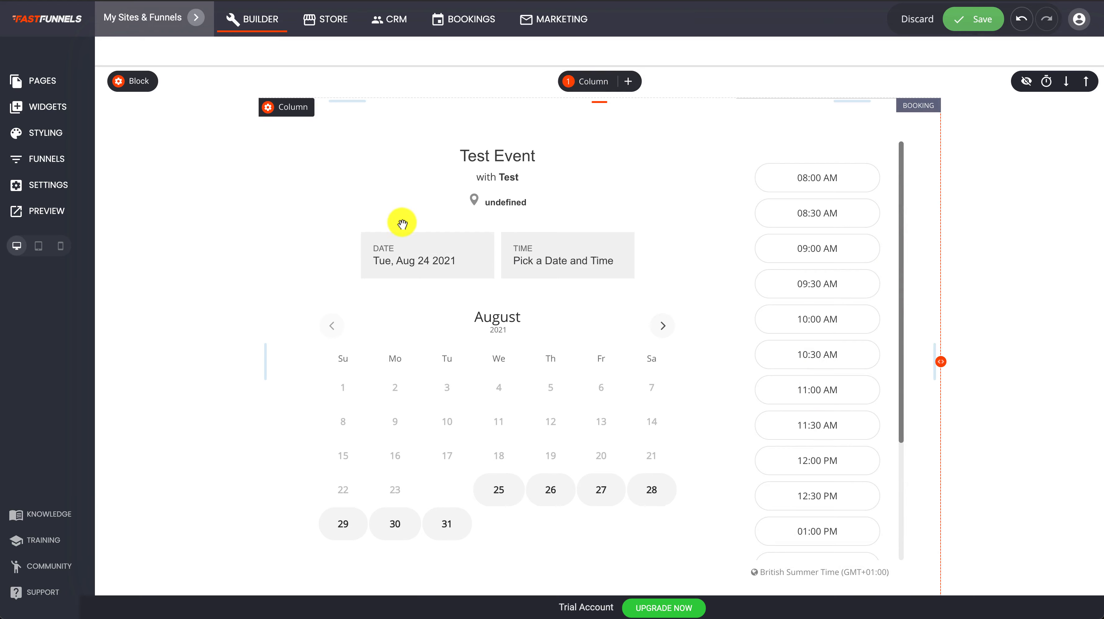
pyautogui.moveTo(350, 153)
# Switch the booking layout to the design with the event summary on the left of the calendar and times.
pyautogui.click(291, 95)
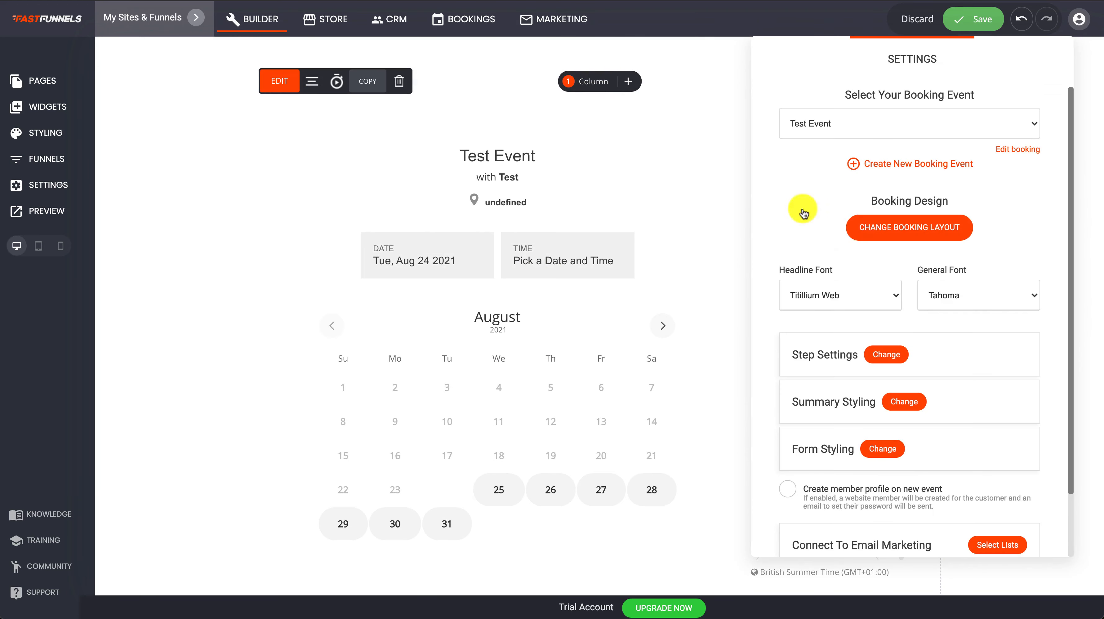
pyautogui.click(912, 230)
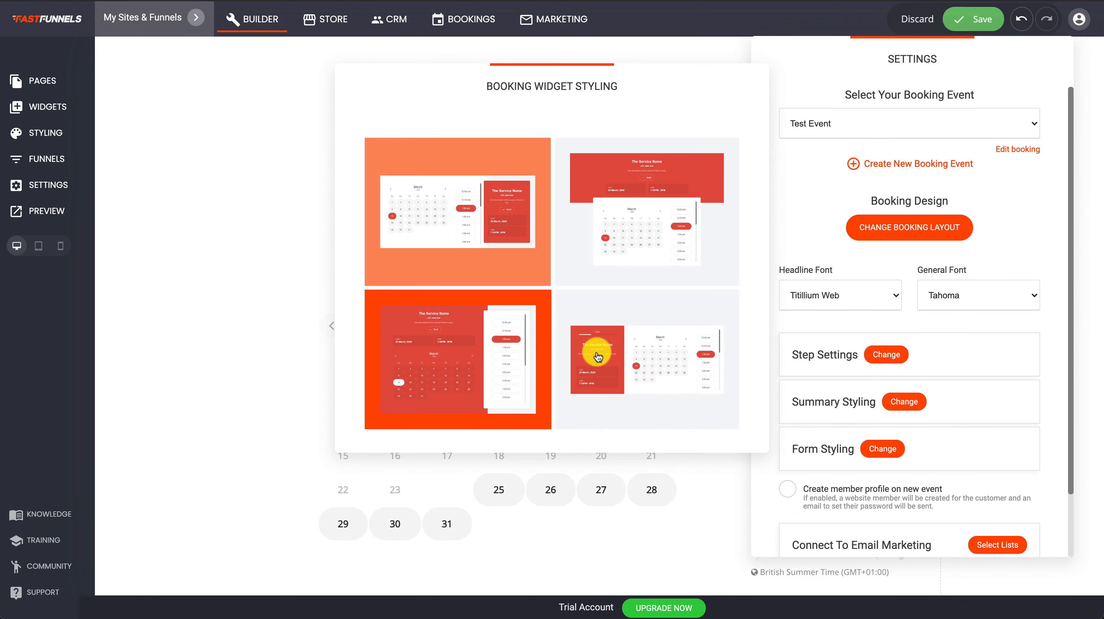
pyautogui.click(662, 380)
pyautogui.click(488, 468)
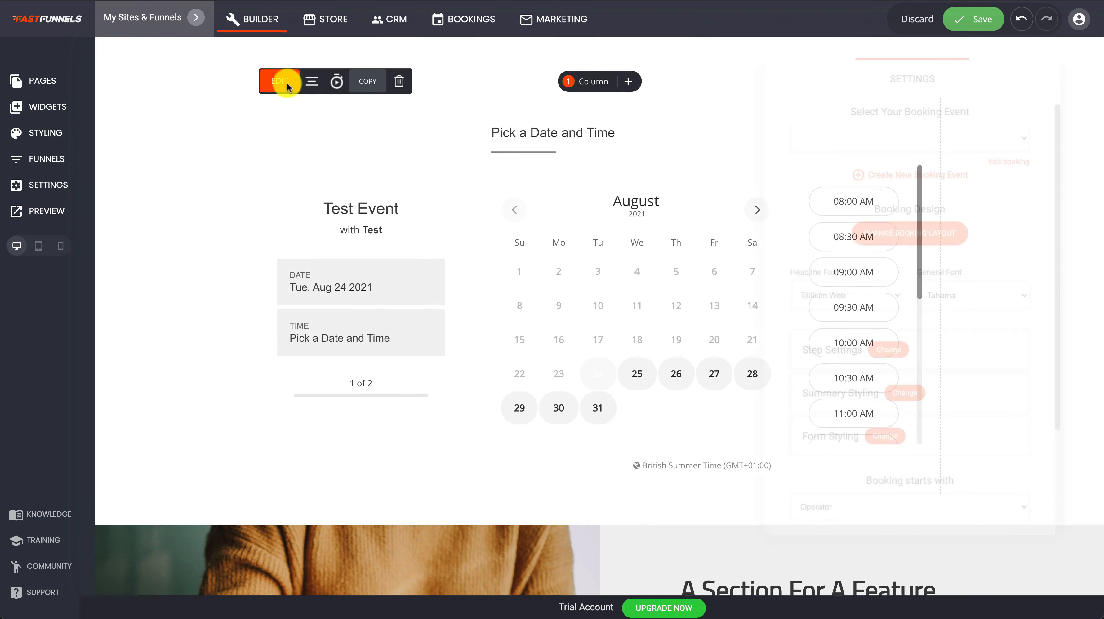
# Enable the progress bar in the Booking widget's step settings.
pyautogui.click(285, 83)
pyautogui.click(885, 354)
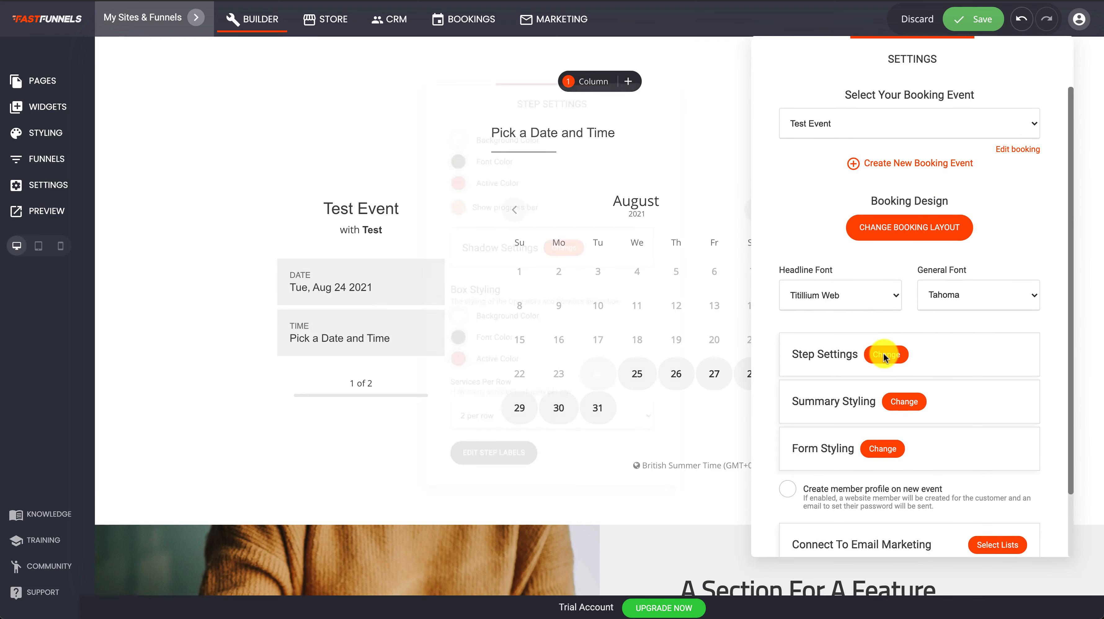
pyautogui.moveTo(551, 100); pyautogui.dragTo(876, 64)
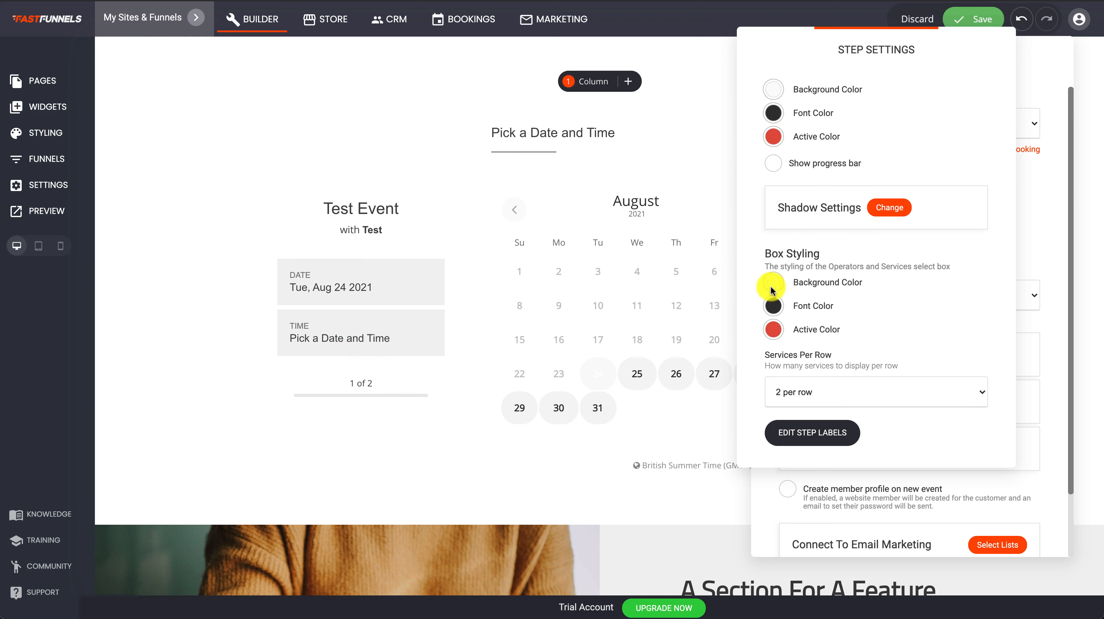
pyautogui.click(774, 165)
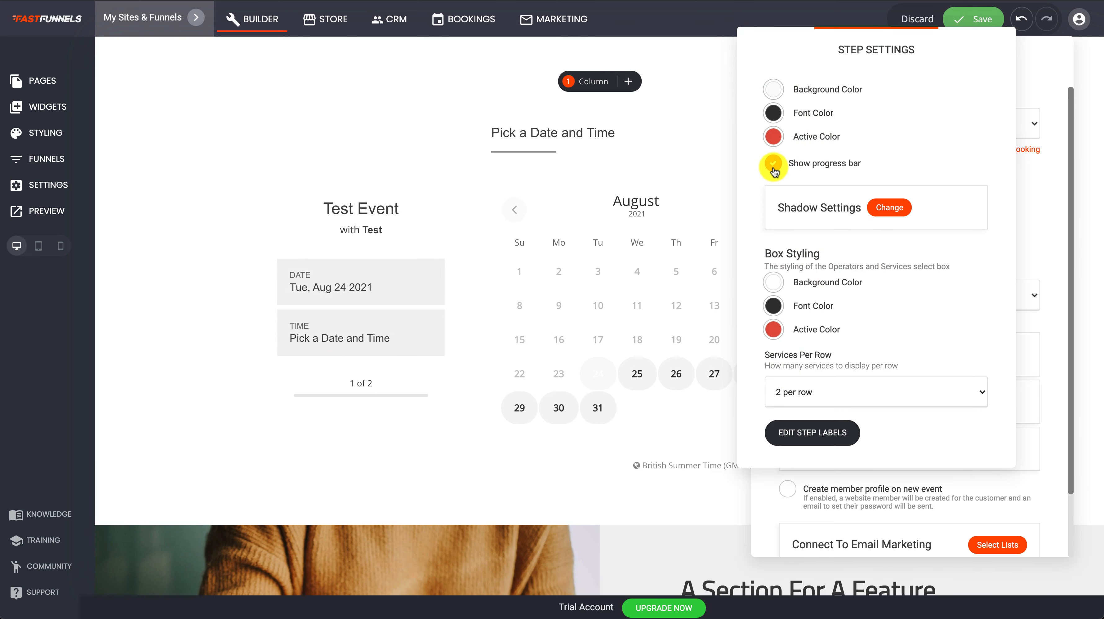
# Examine the background colour options in the Booking widget's step settings, then close the colour picker.
pyautogui.click(775, 96)
pyautogui.moveTo(804, 143); pyautogui.dragTo(756, 113)
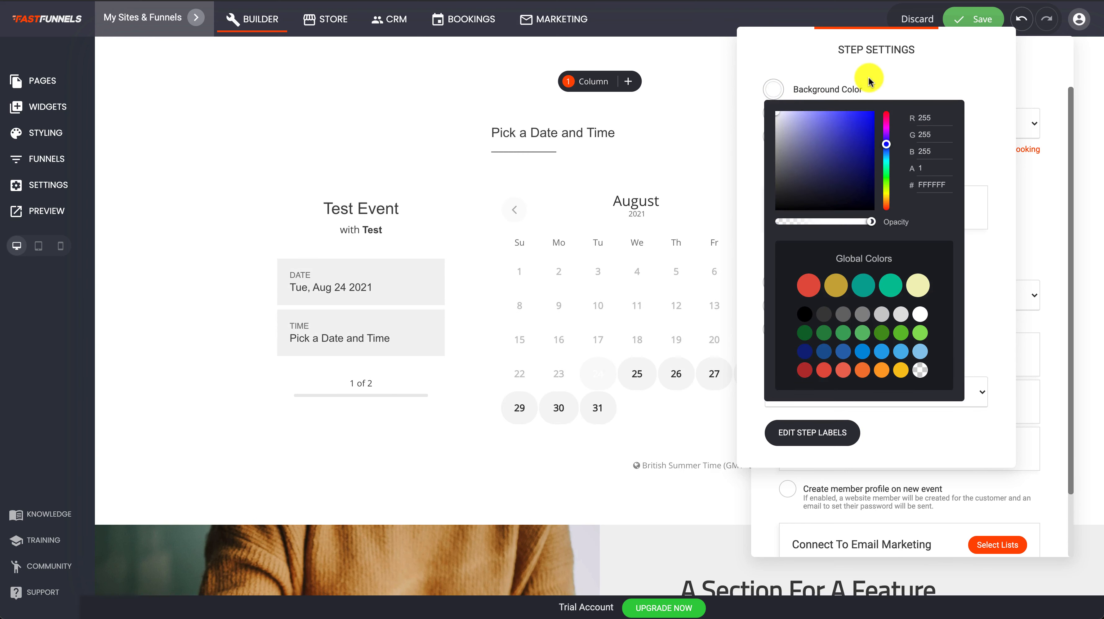
pyautogui.click(869, 79)
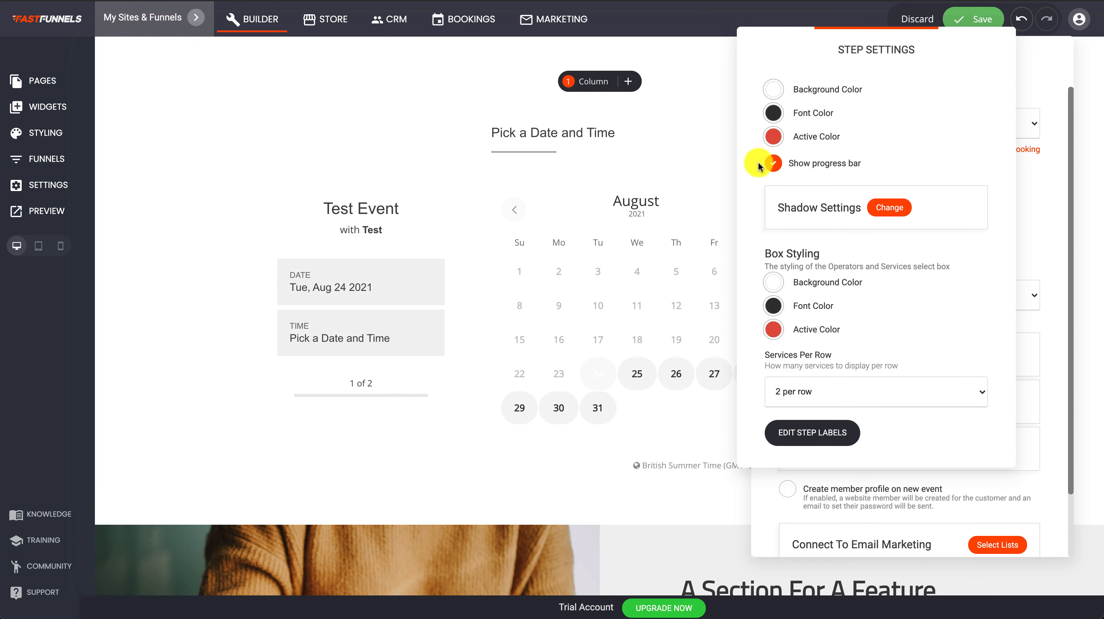
# Give the booking steps an outer shadow in the step settings.
pyautogui.click(894, 212)
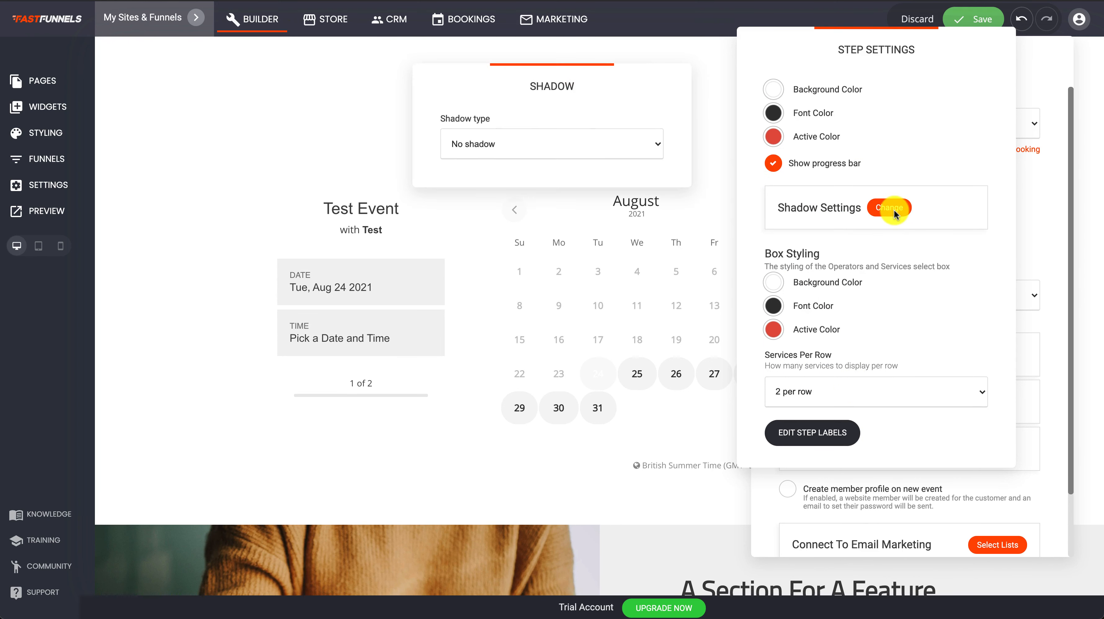
pyautogui.click(558, 136)
pyautogui.click(533, 164)
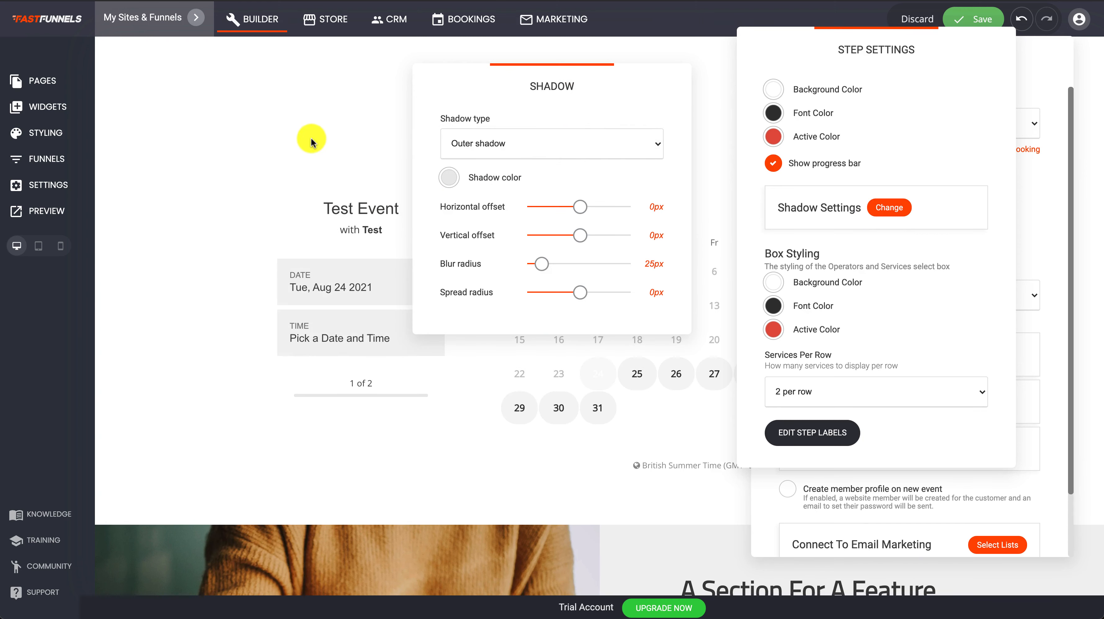
pyautogui.click(299, 131)
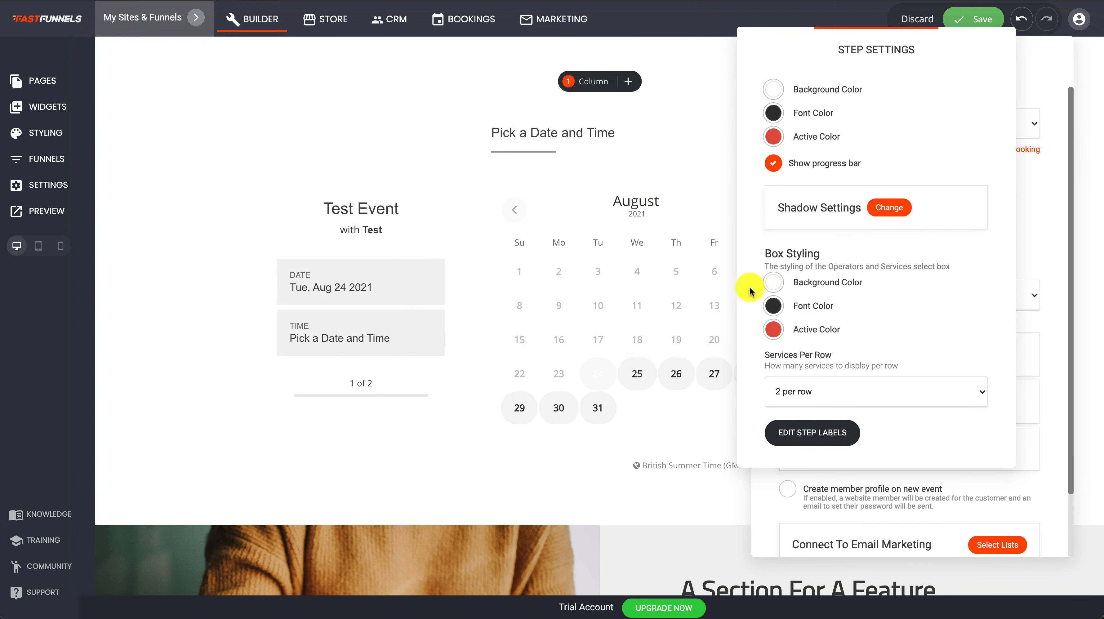
# Examine the Booking widget's Summary Styling options, including colours, shadow and event location display.
pyautogui.click(825, 557)
pyautogui.click(906, 404)
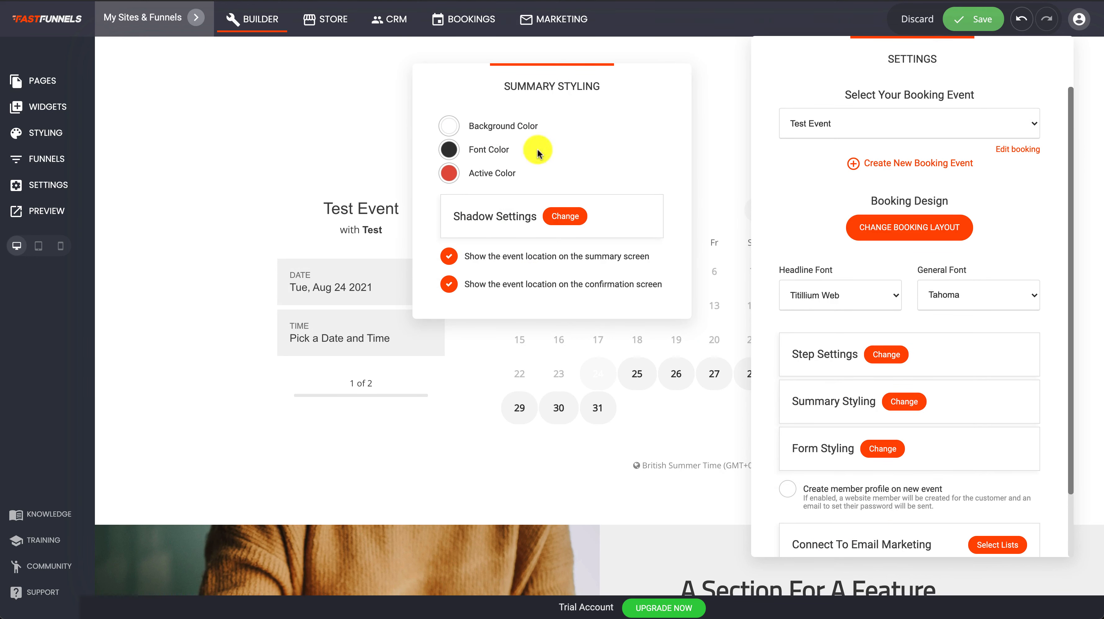
pyautogui.click(852, 423)
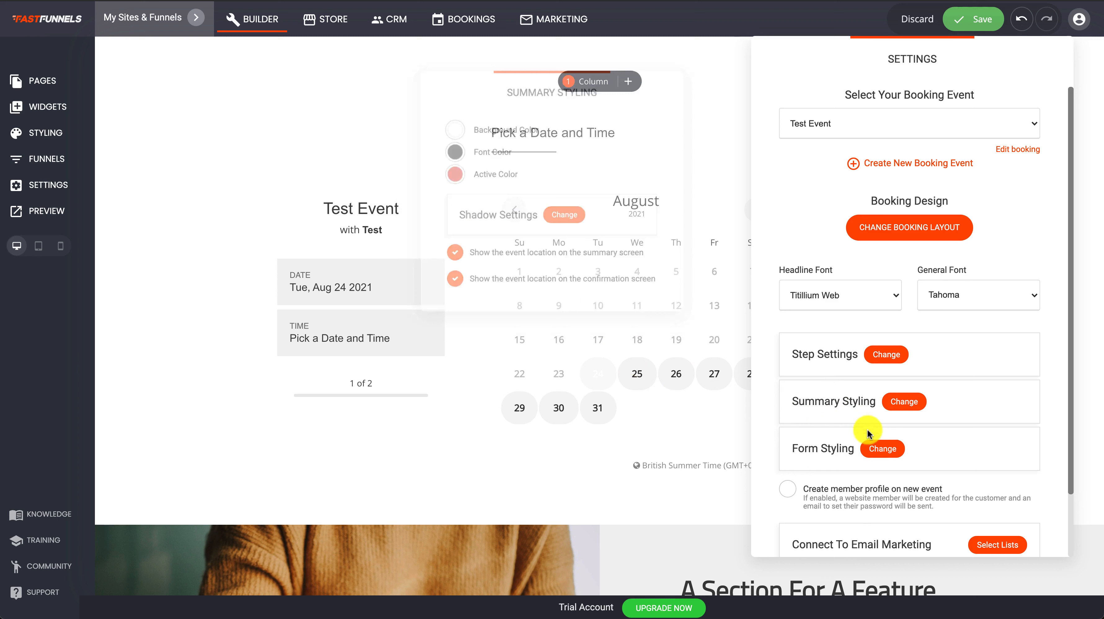
# Set the form submit button text to "Book Session" in the widget's form styling.
pyautogui.click(880, 450)
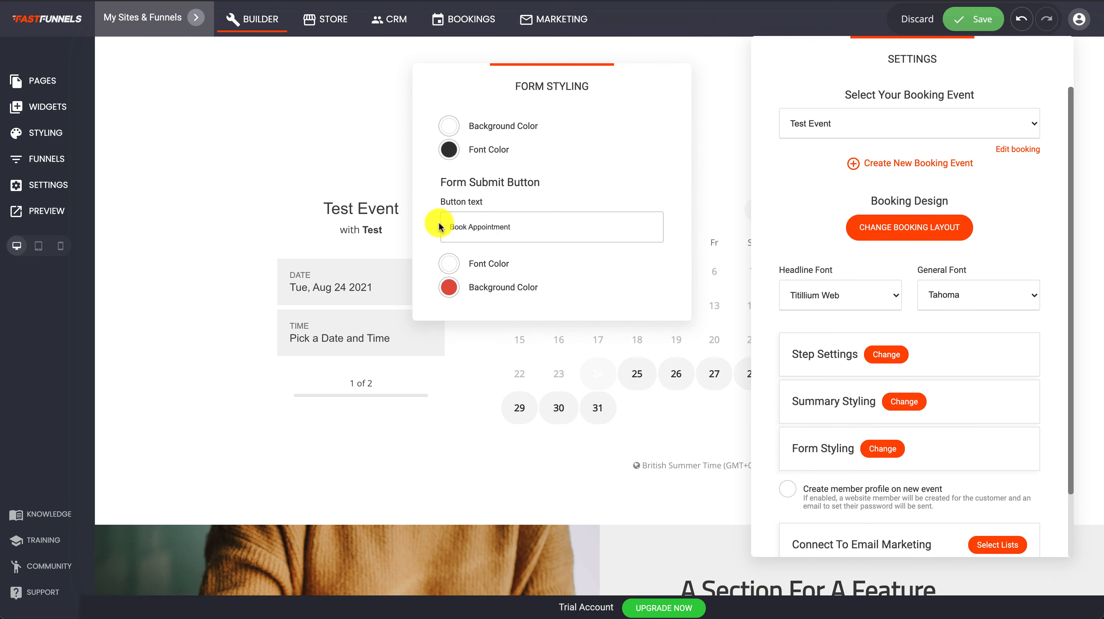
pyautogui.moveTo(447, 227); pyautogui.dragTo(549, 220)
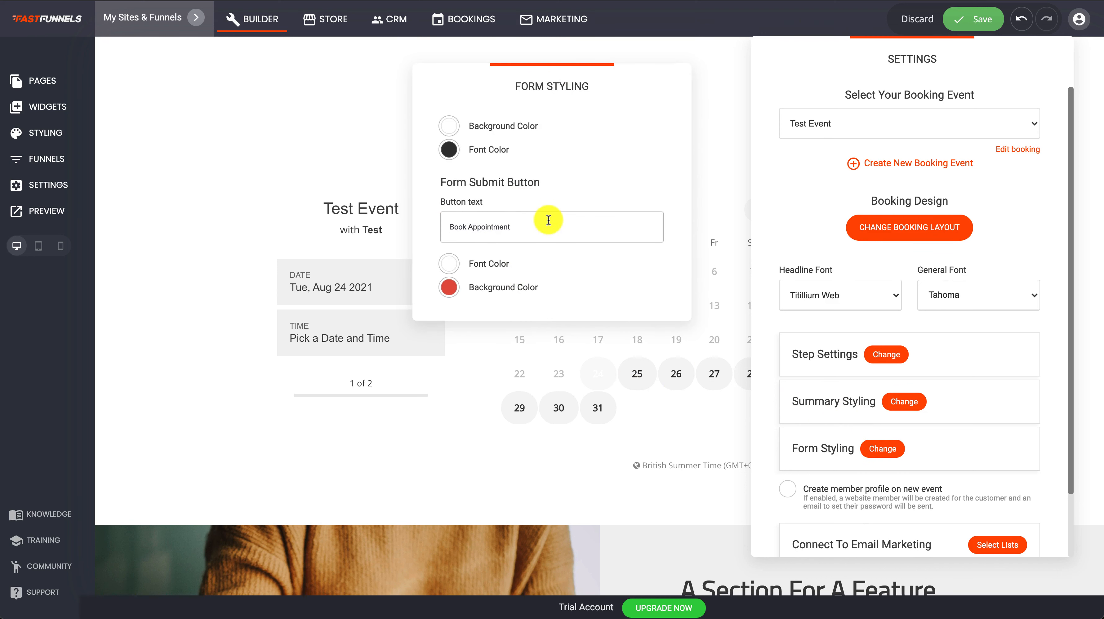
pyautogui.write('Book Session')
pyautogui.click(649, 470)
# Enable creating a member profile on new events, with new members added to the default group.
pyautogui.scroll(-2, 918, 384)
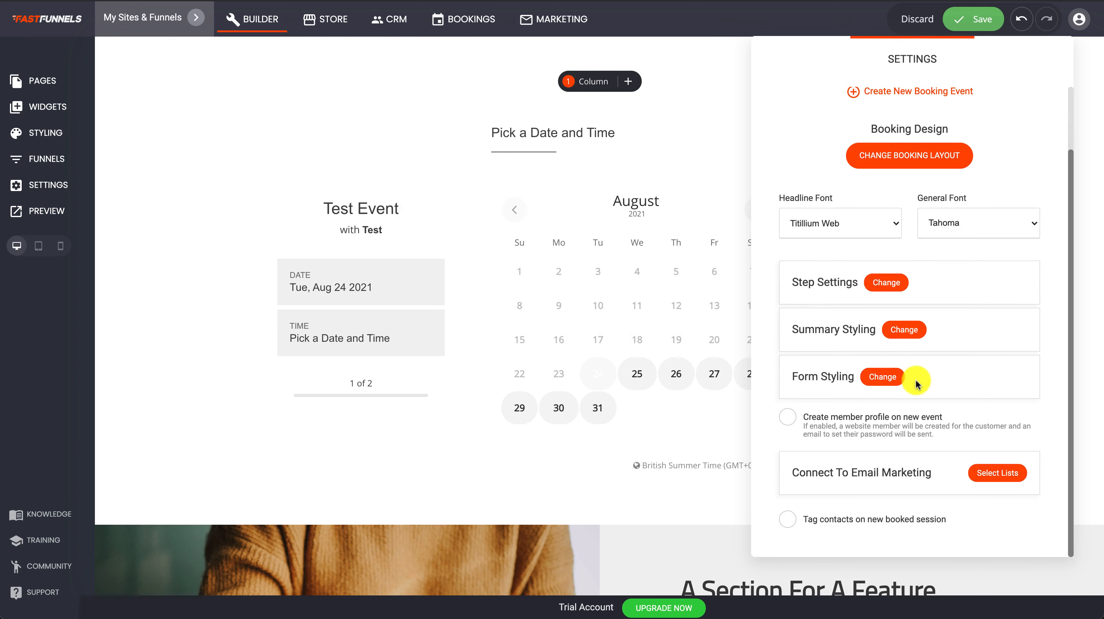
pyautogui.click(789, 419)
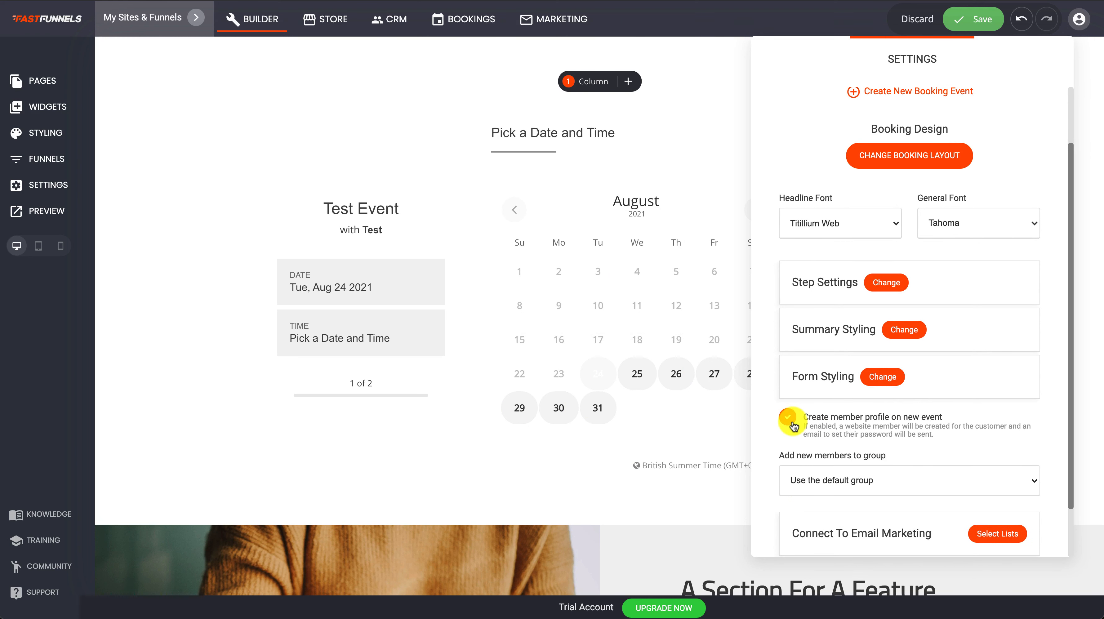
pyautogui.scroll(-2, 950, 427)
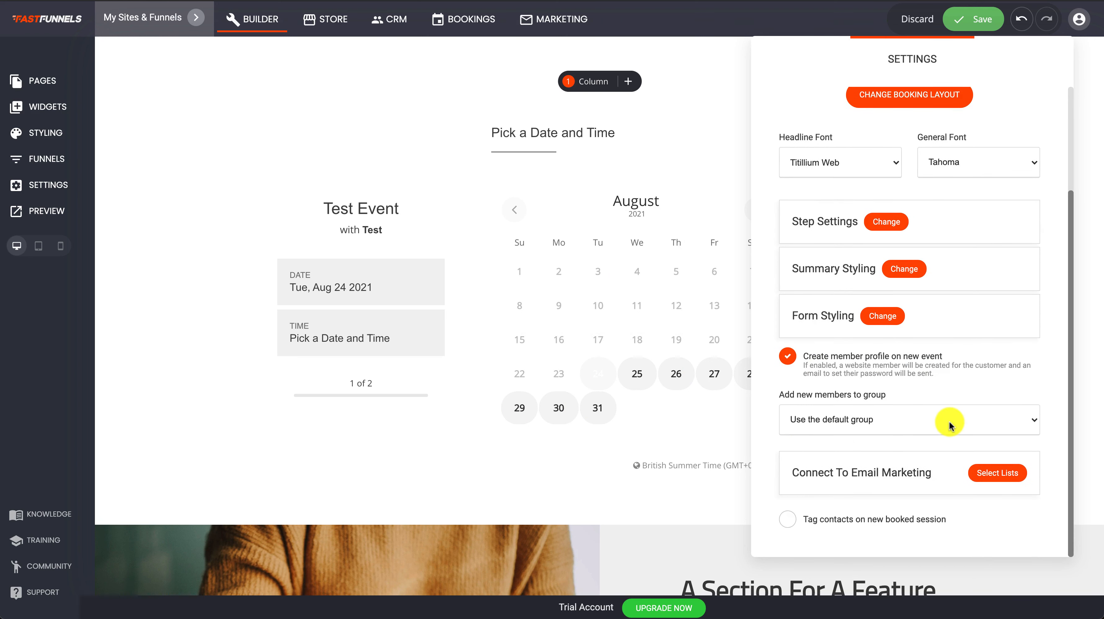
pyautogui.click(843, 424)
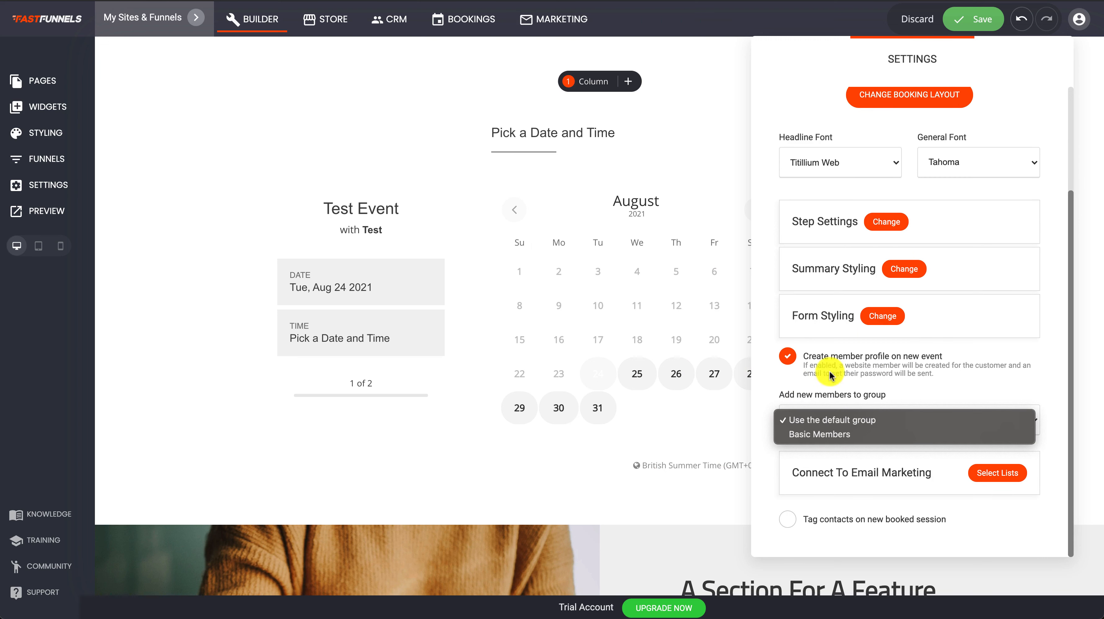
pyautogui.click(821, 419)
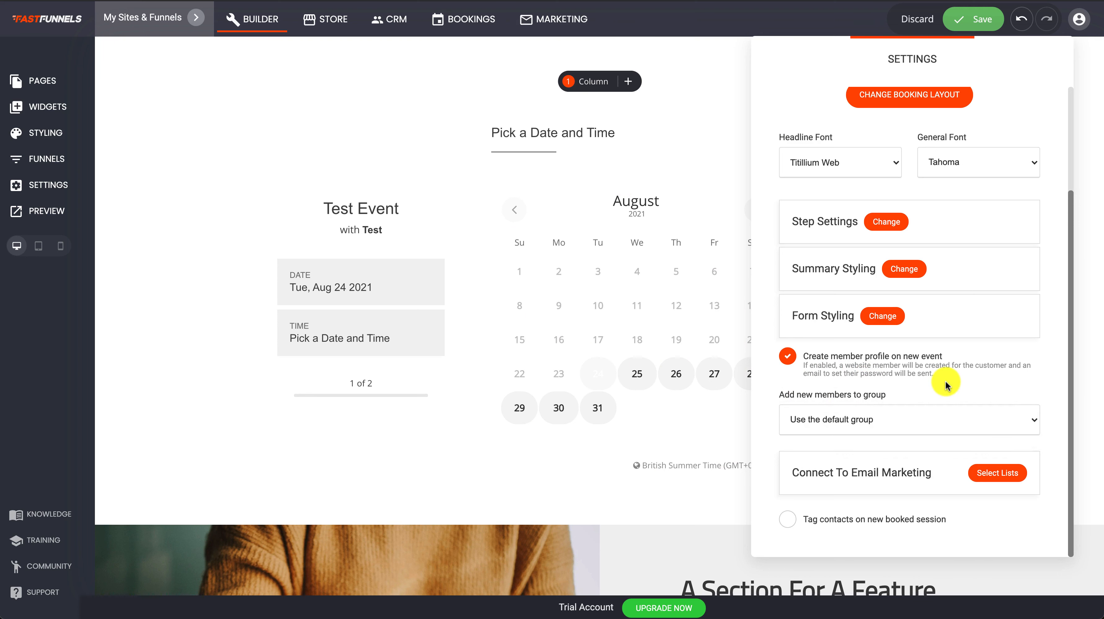
# Enable tagging contacts on new booked sessions and add the BOOKED APPOINTMENT tag.
pyautogui.click(788, 520)
pyautogui.scroll(-1, 833, 542)
pyautogui.click(827, 515)
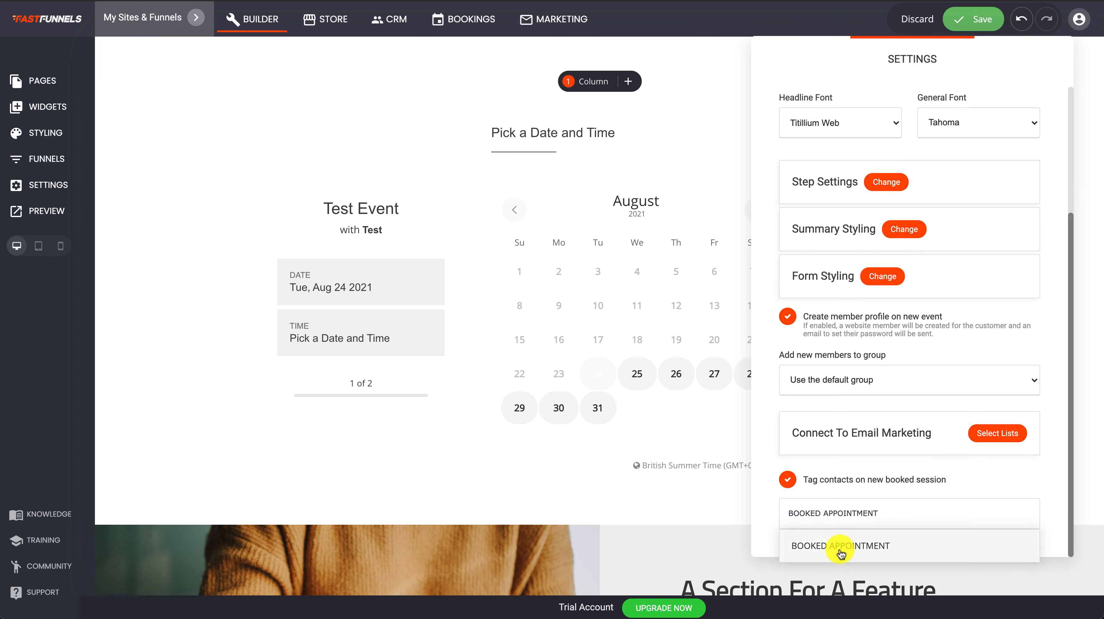
pyautogui.click(841, 554)
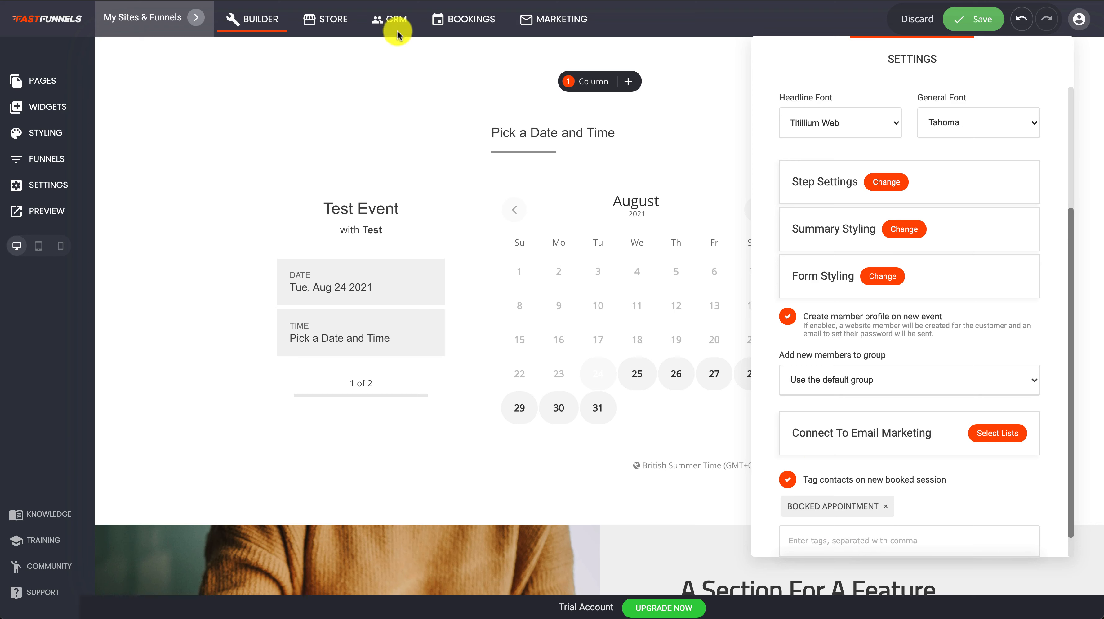
# Create a subscriber list named "Calendar Bookings" for the widget's email marketing connection and confirm the list selection.
pyautogui.scroll(-1, 861, 398)
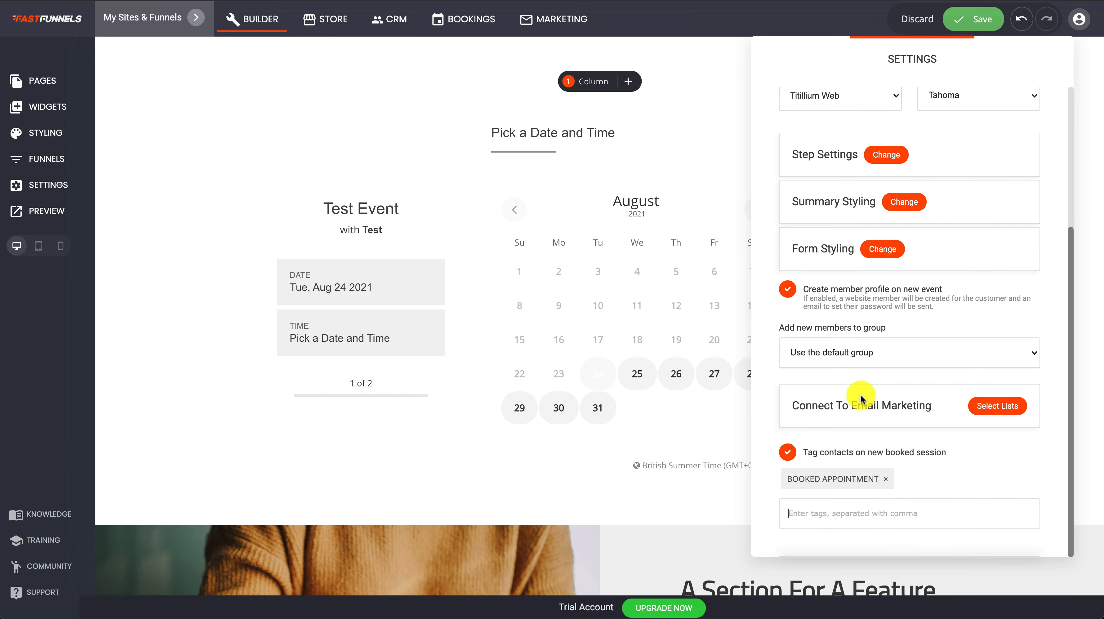
pyautogui.click(995, 408)
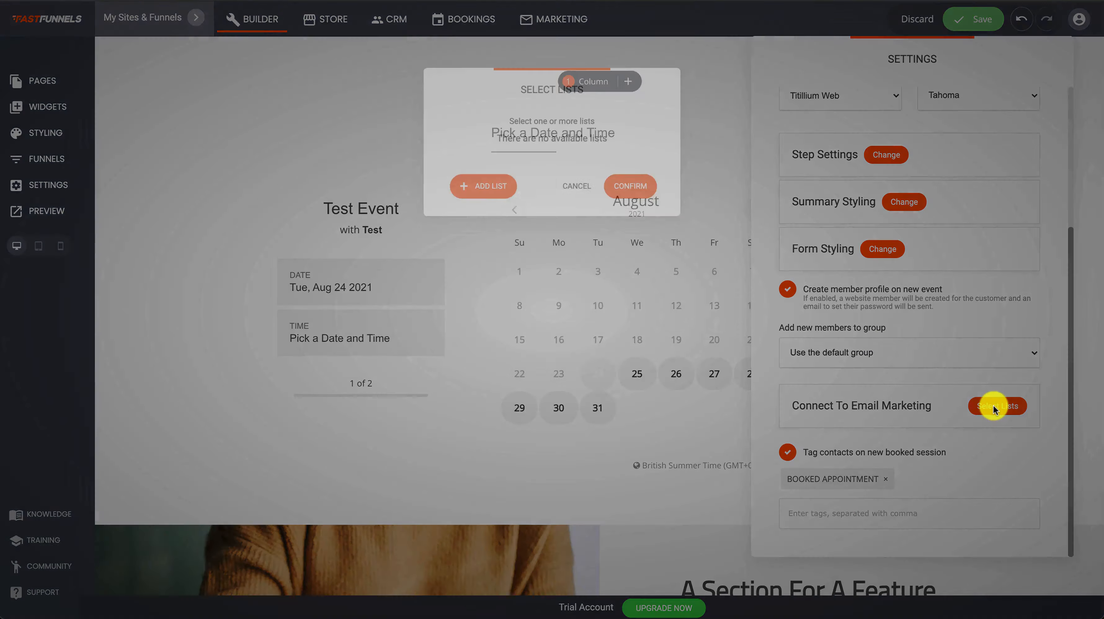
pyautogui.click(491, 191)
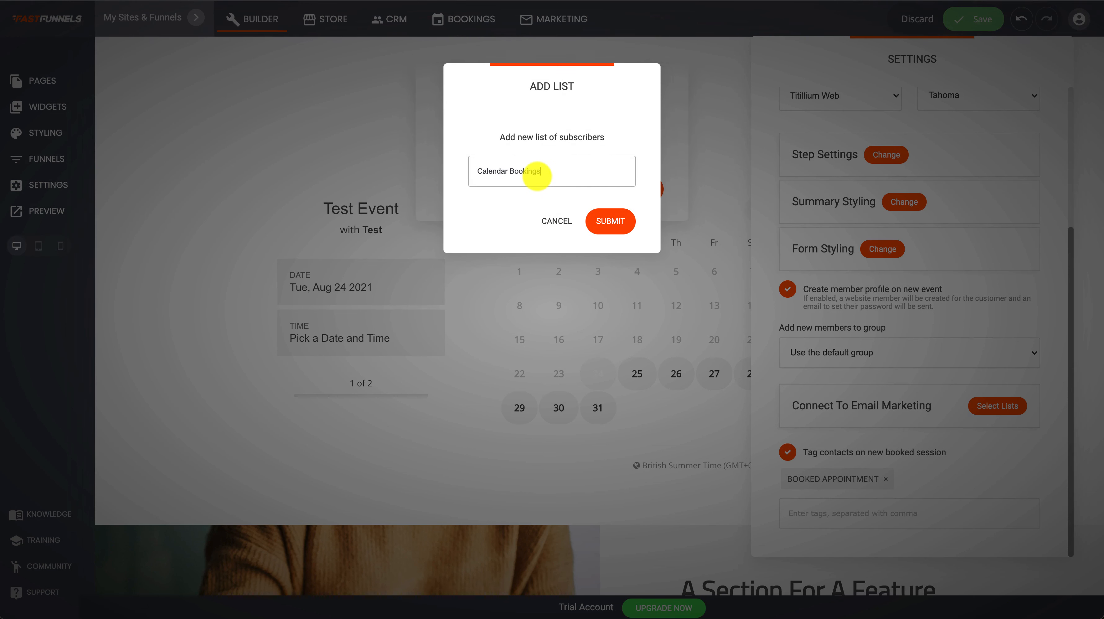
pyautogui.click(610, 221)
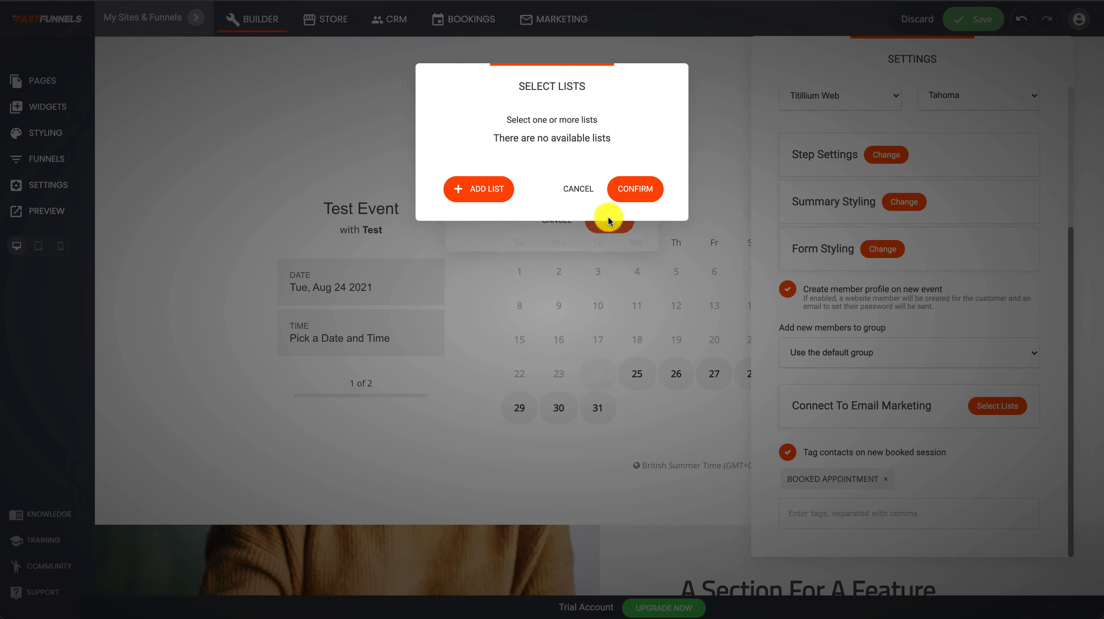
pyautogui.click(635, 193)
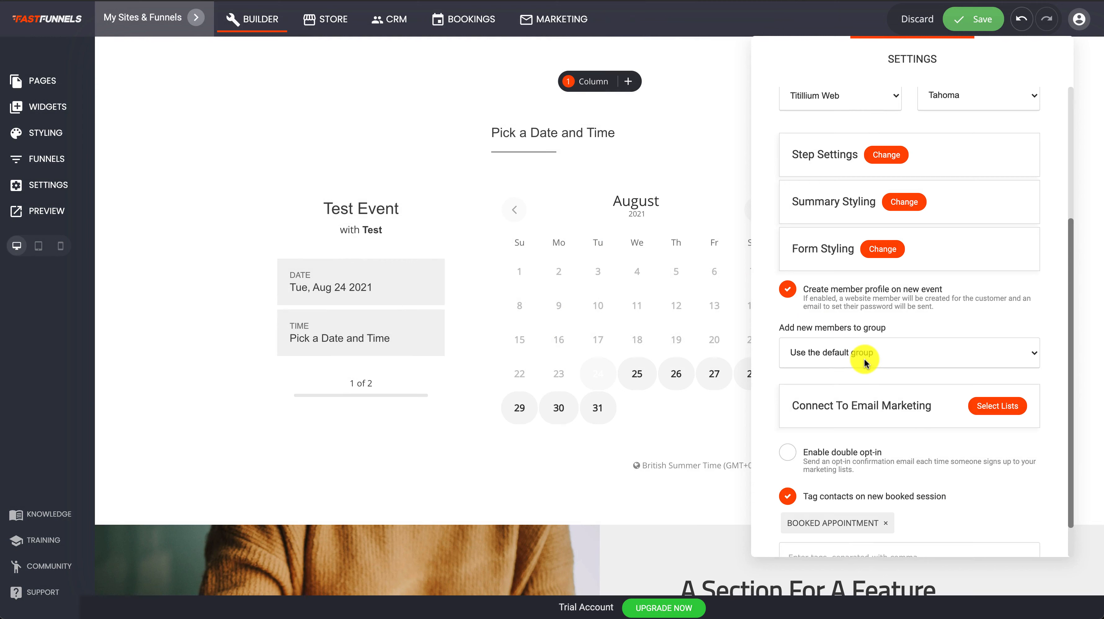
# Review the Booking widget's settings and save the page changes.
pyautogui.scroll(-2, 865, 363)
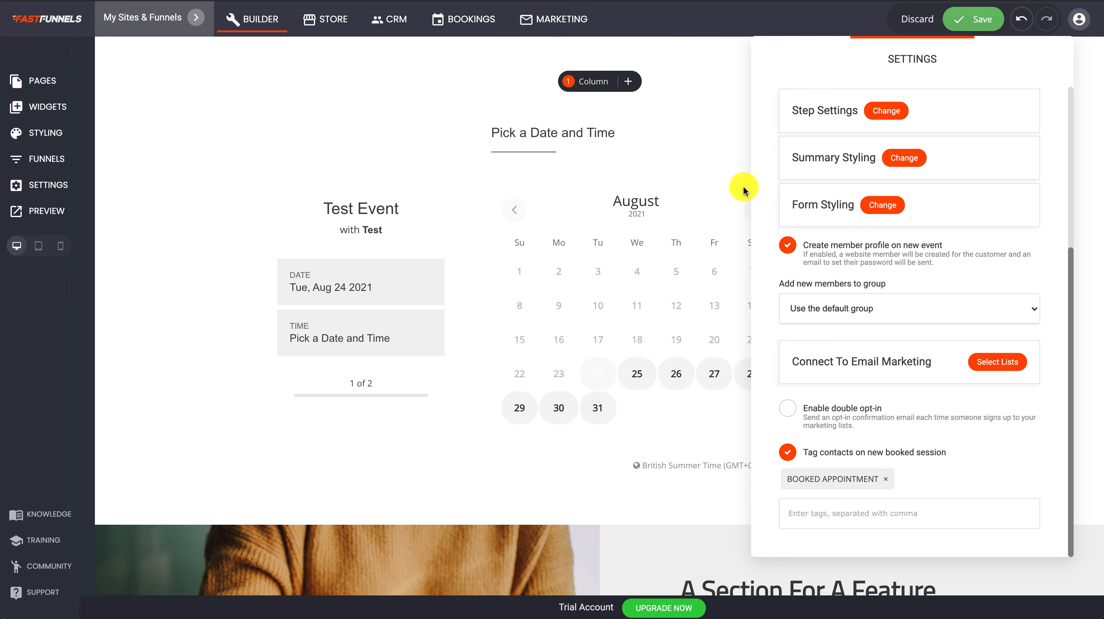
pyautogui.scroll(5, 918, 367)
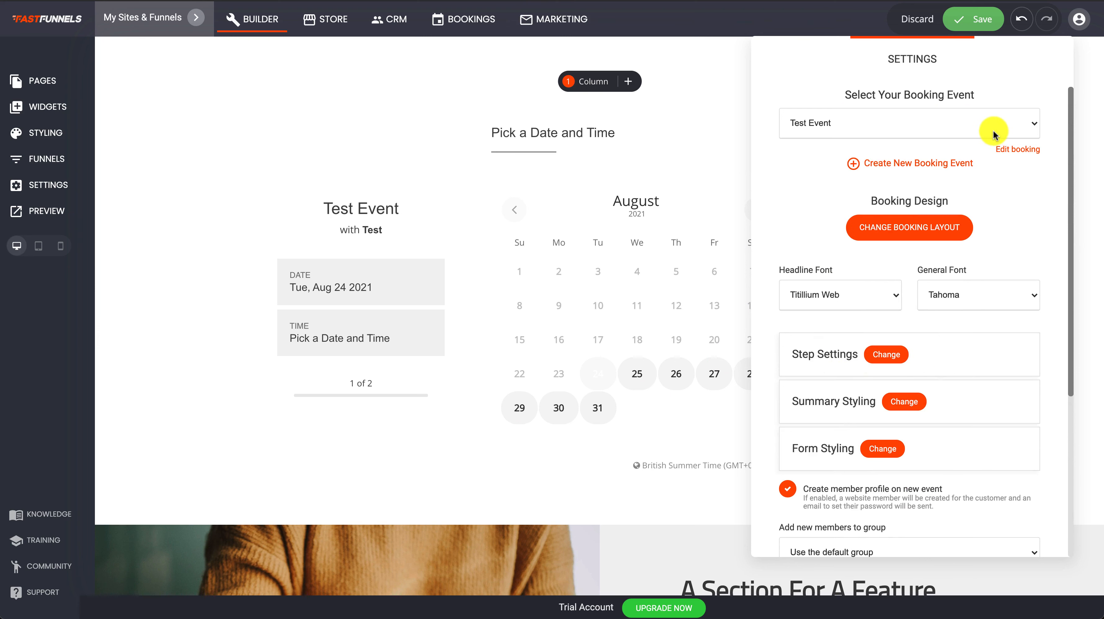
pyautogui.click(967, 21)
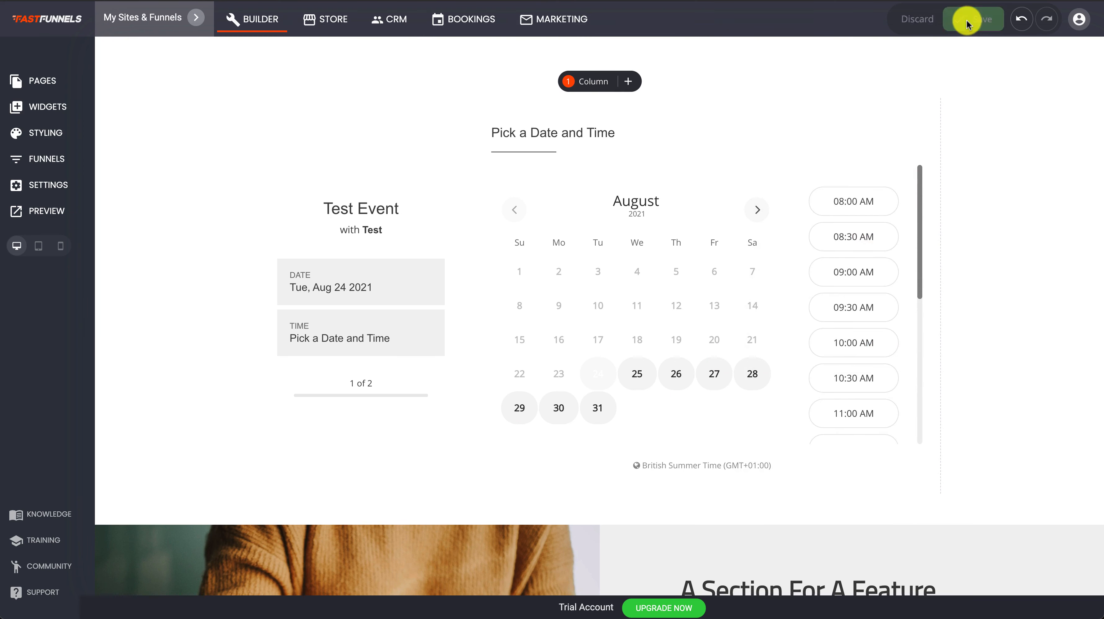
# Preview the page and test the Booking widget by choosing August 25 at 11:00.
pyautogui.click(52, 211)
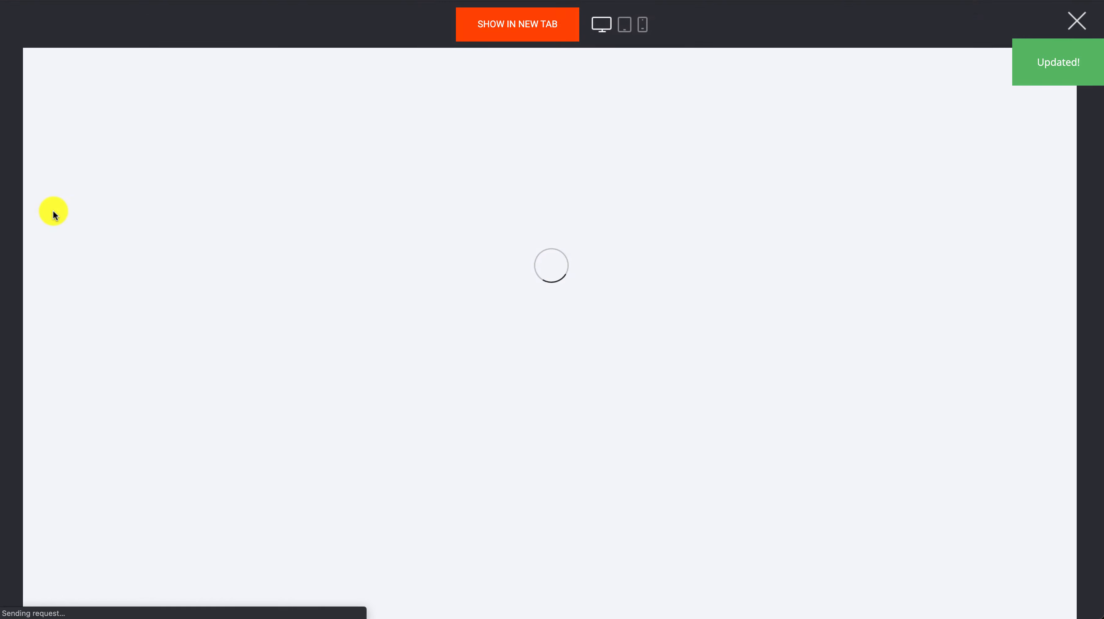
pyautogui.scroll(-15, 650, 315)
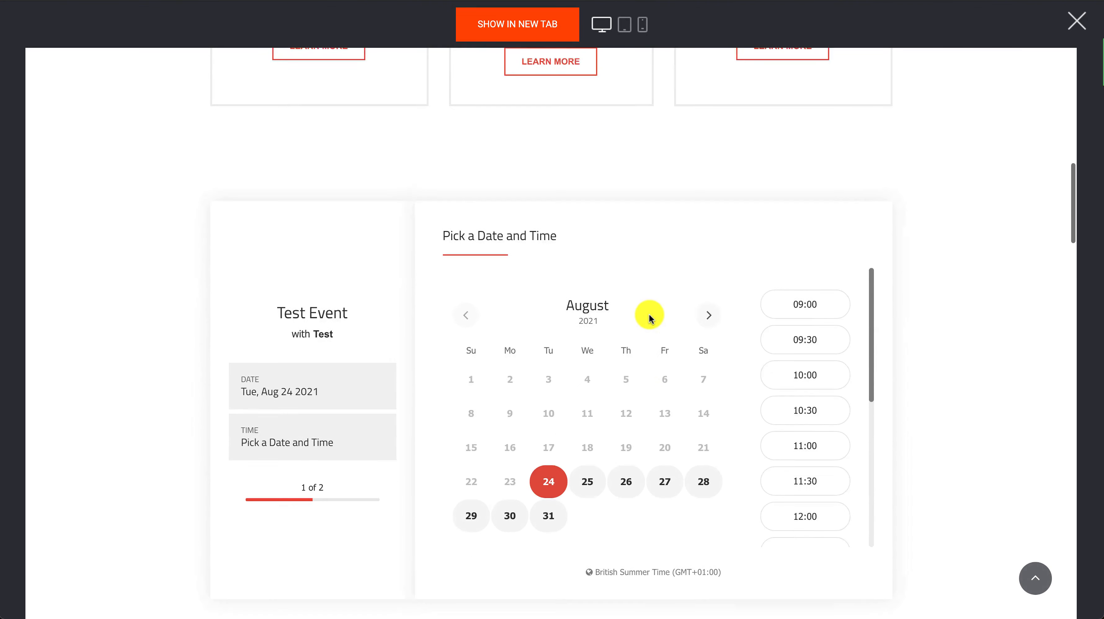
pyautogui.scroll(-2, 550, 387)
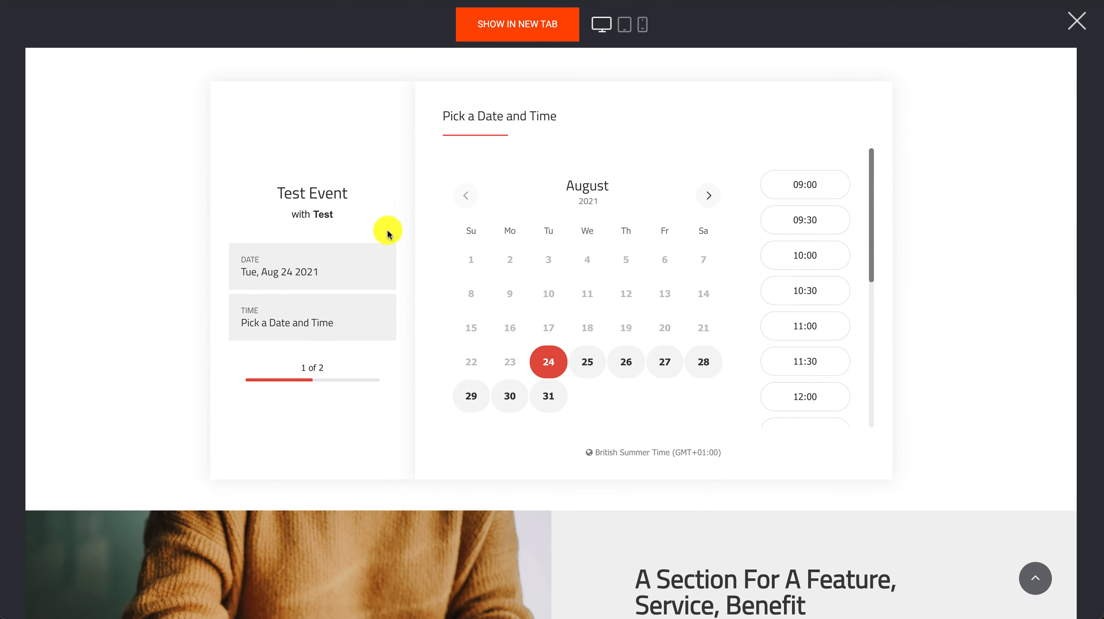
pyautogui.click(627, 363)
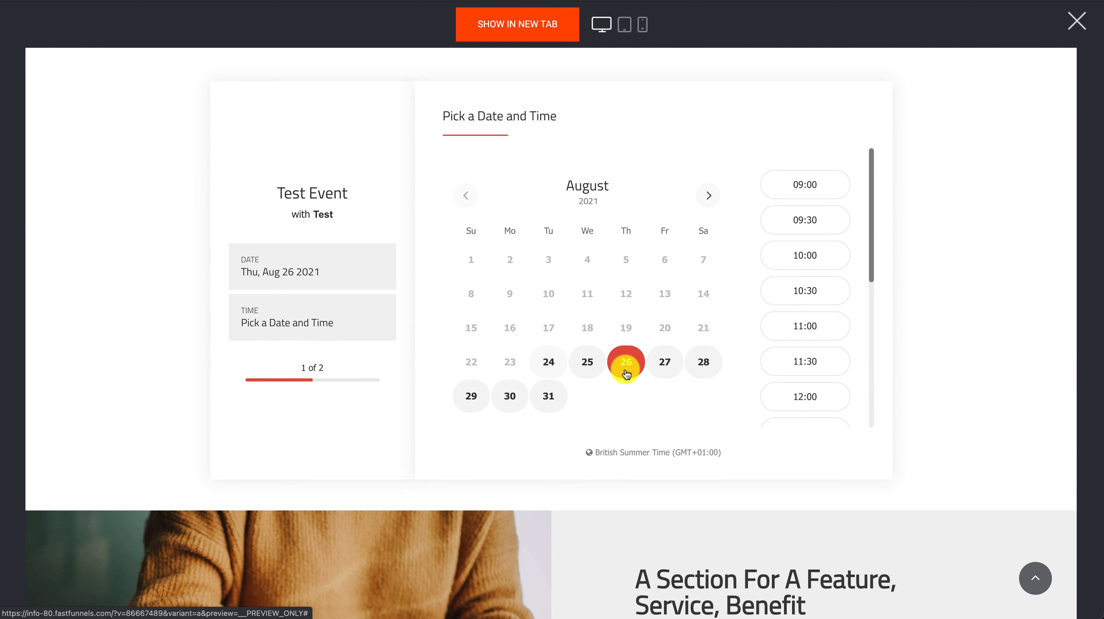
pyautogui.click(594, 366)
pyautogui.click(815, 324)
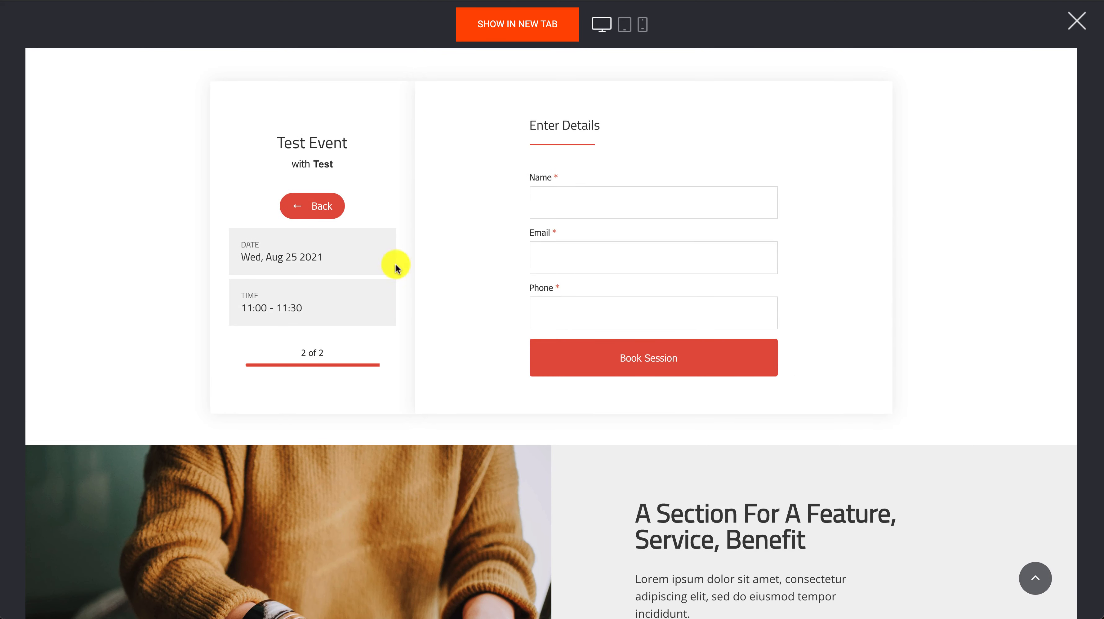
# Check the Enter Details form in the page preview, then close the preview.
pyautogui.click(587, 201)
pyautogui.click(424, 206)
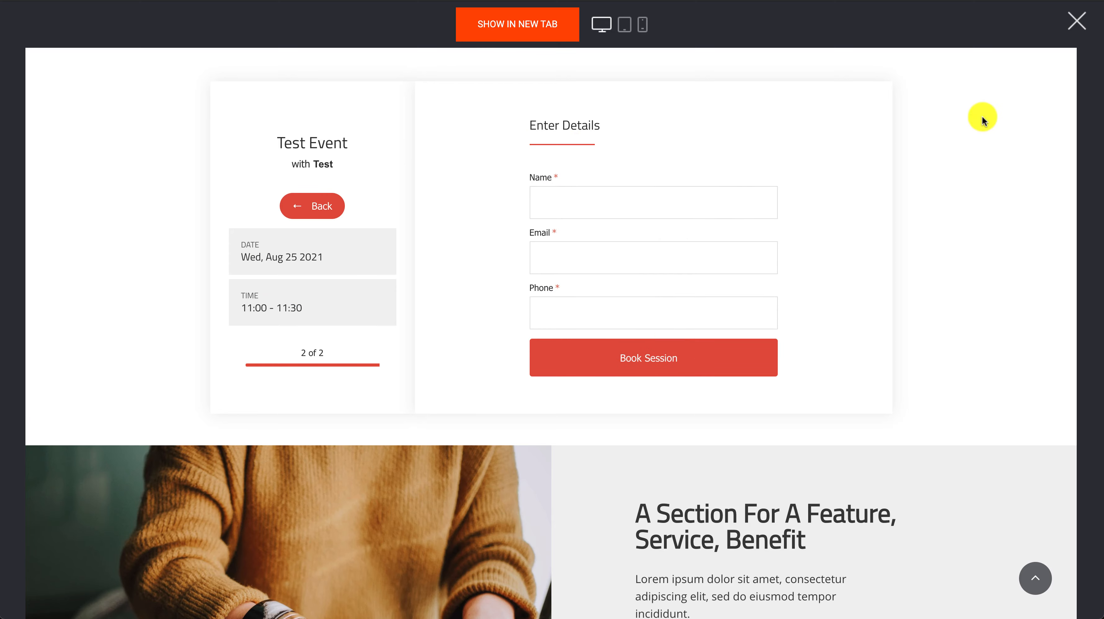
pyautogui.click(1078, 29)
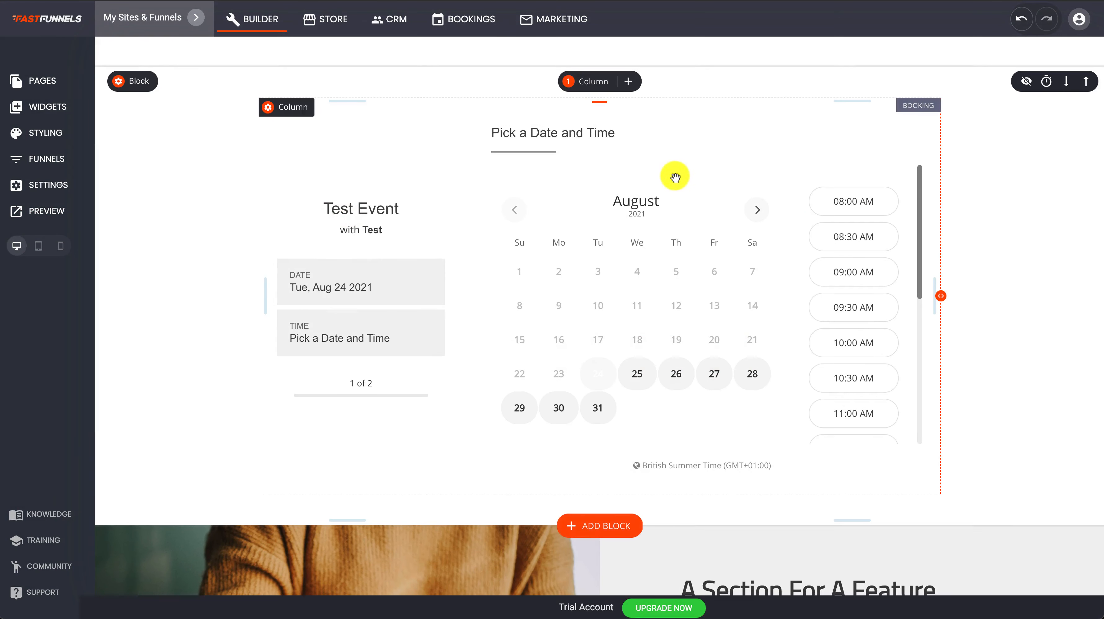
# Open the Test Event booking and review its availability, confirmation and form questions settings.
pyautogui.click(463, 23)
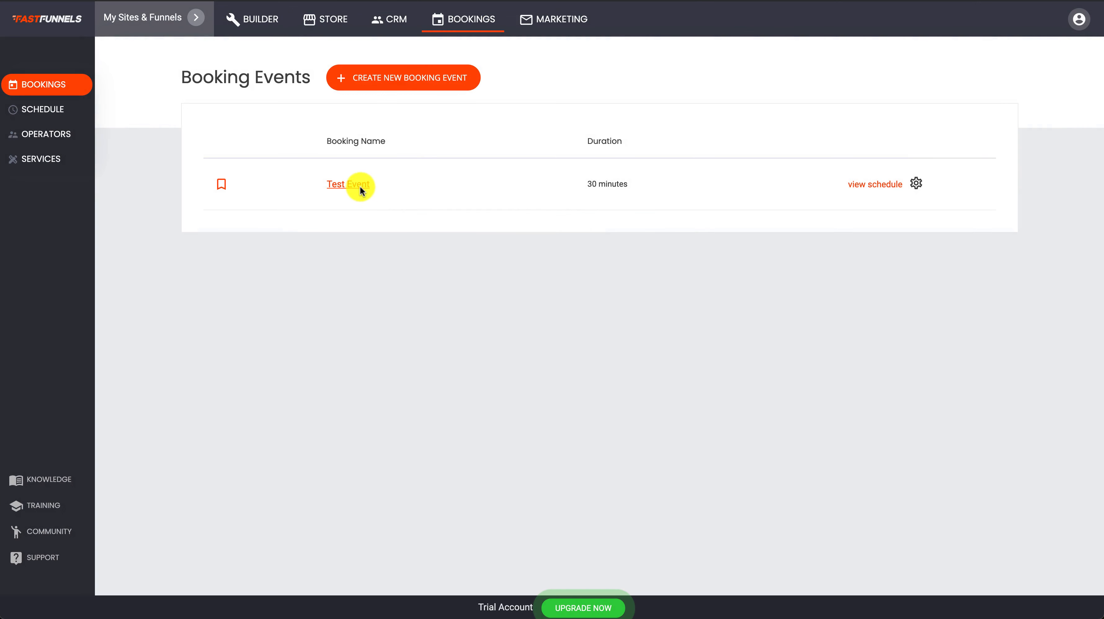
pyautogui.click(359, 186)
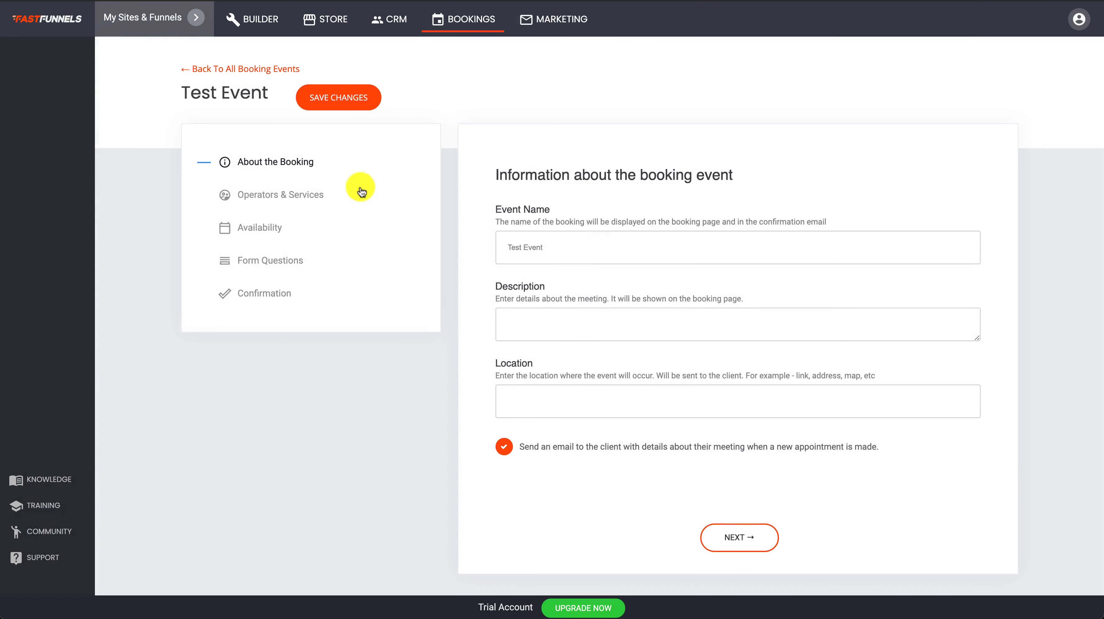
pyautogui.click(282, 226)
pyautogui.click(277, 260)
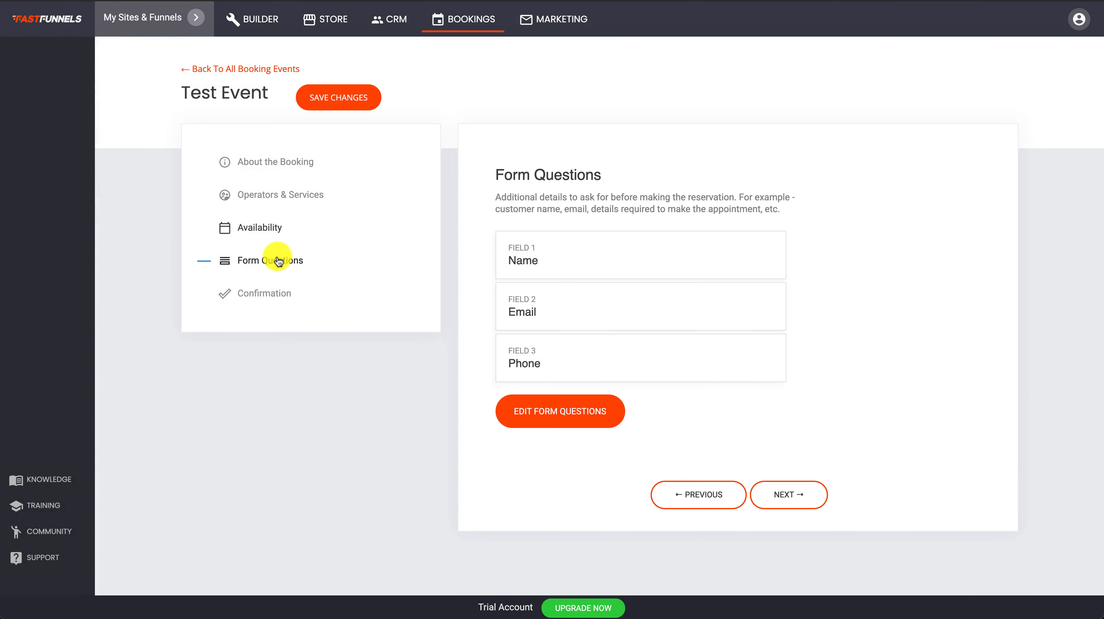
pyautogui.click(272, 298)
pyautogui.click(266, 262)
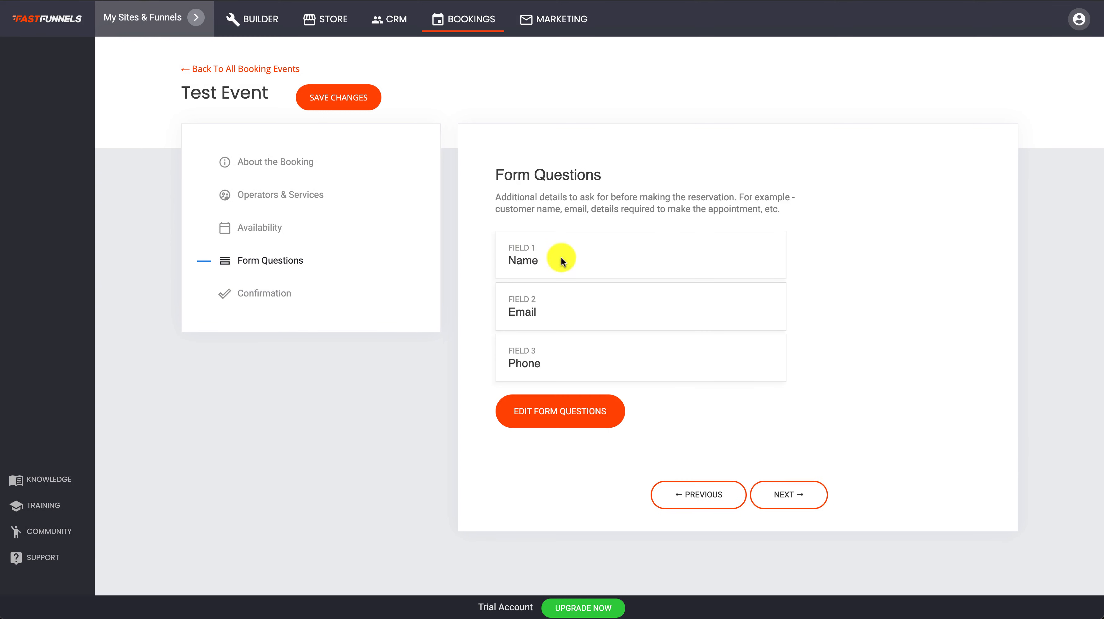
# Check the Test Event booking's confirmation settings, then return to the Booking widget on the builder page.
pyautogui.click(264, 298)
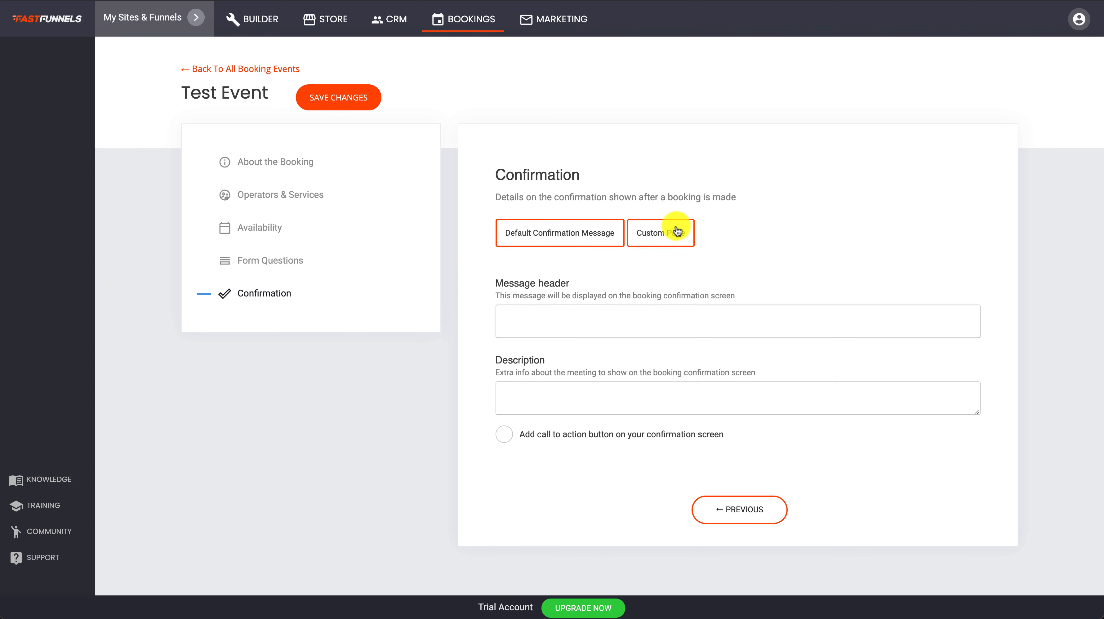
pyautogui.click(260, 20)
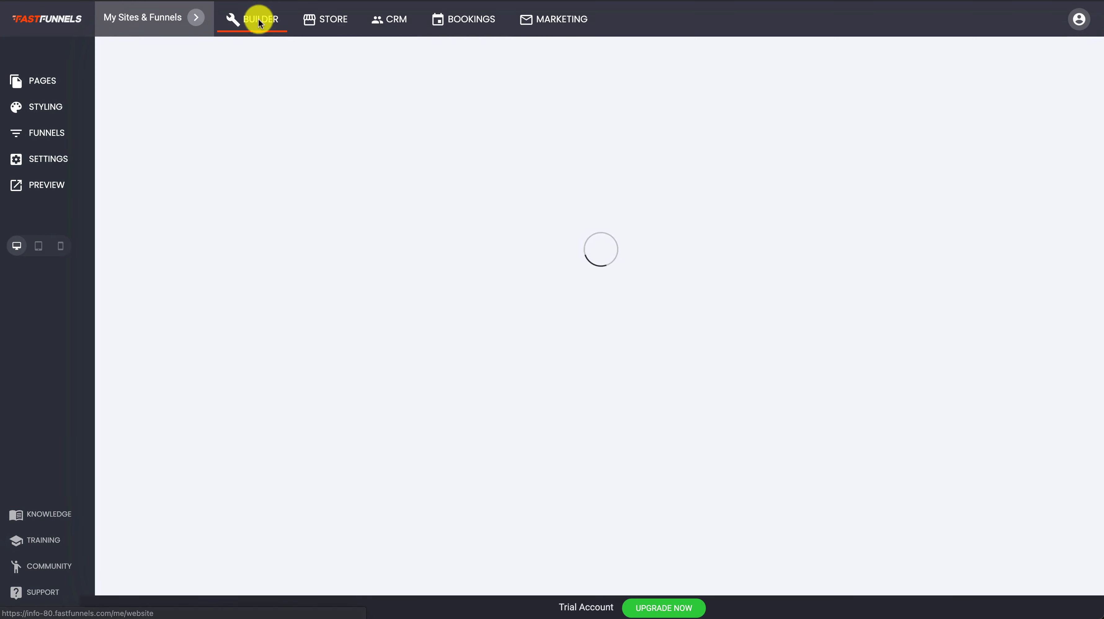
pyautogui.scroll(-10, 508, 244)
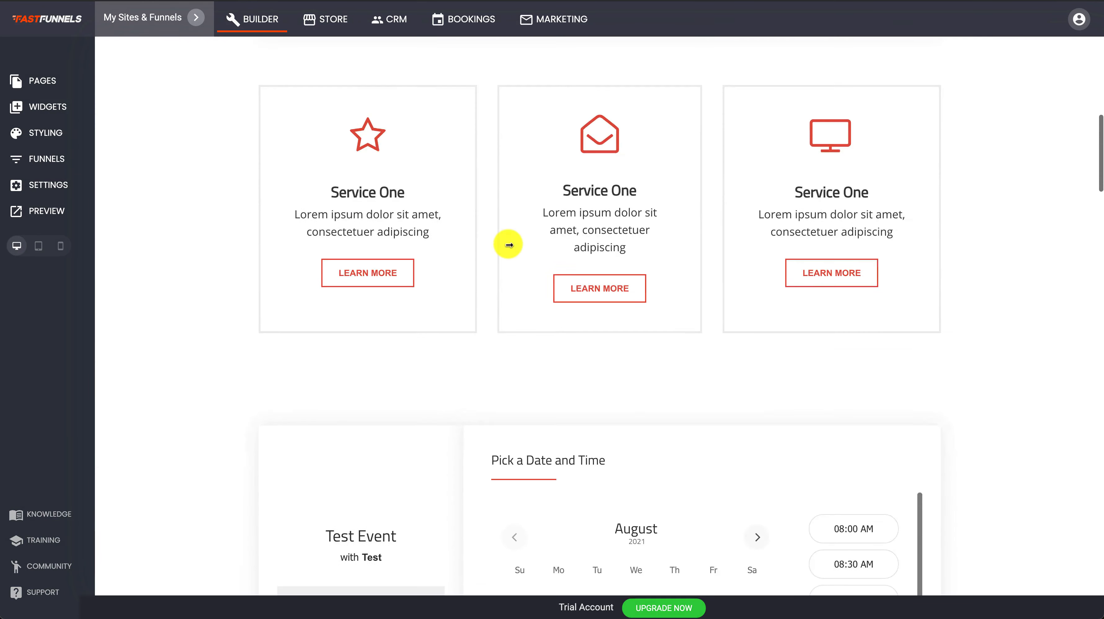
pyautogui.scroll(-4, 508, 244)
pyautogui.scroll(-3, 600, 373)
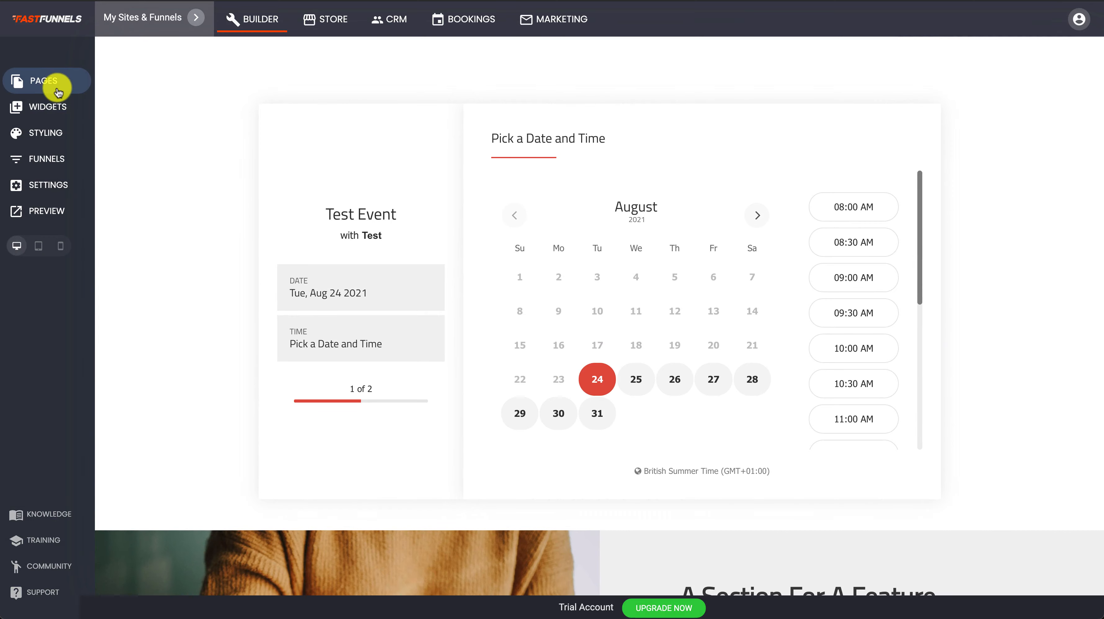
# Preview the page and test where the Book Appointment button leads, then close the preview.
pyautogui.click(47, 215)
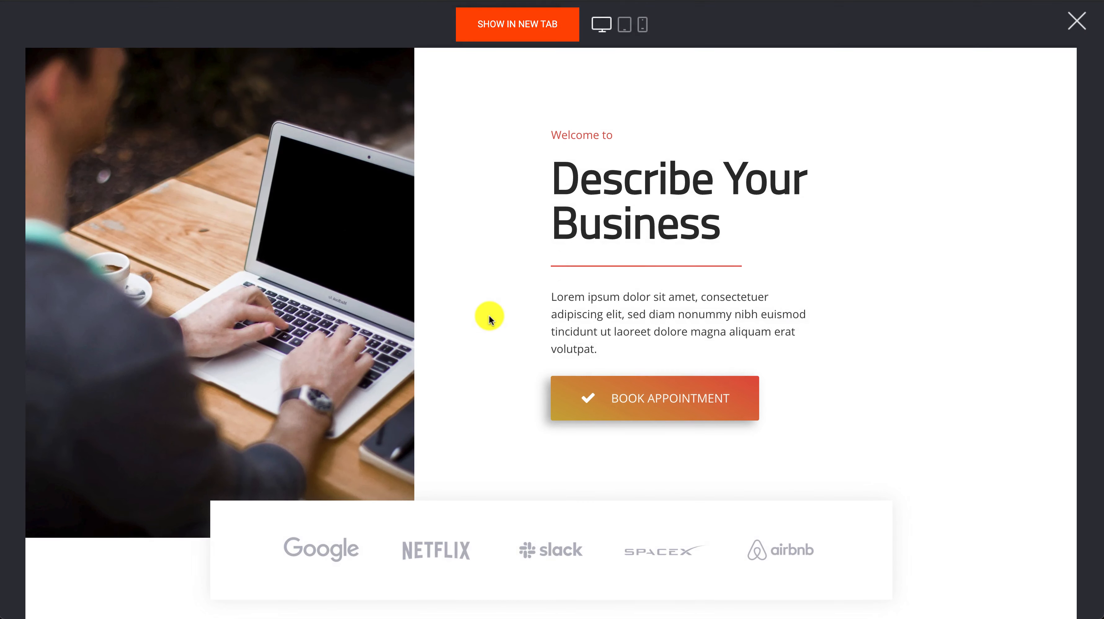
pyautogui.click(626, 404)
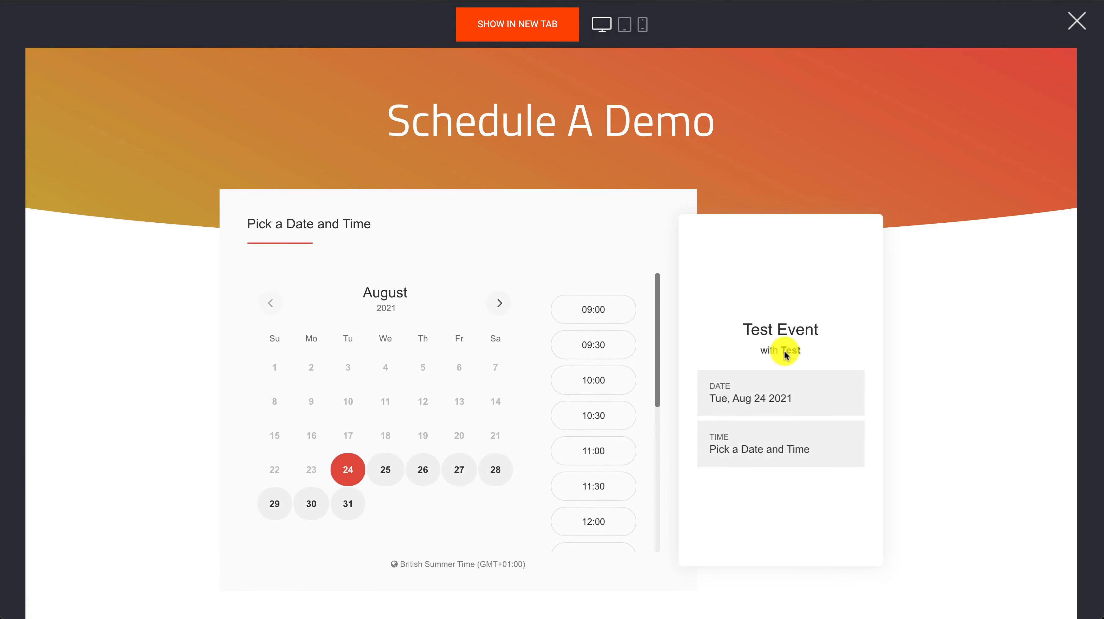
pyautogui.scroll(-3, 266, 383)
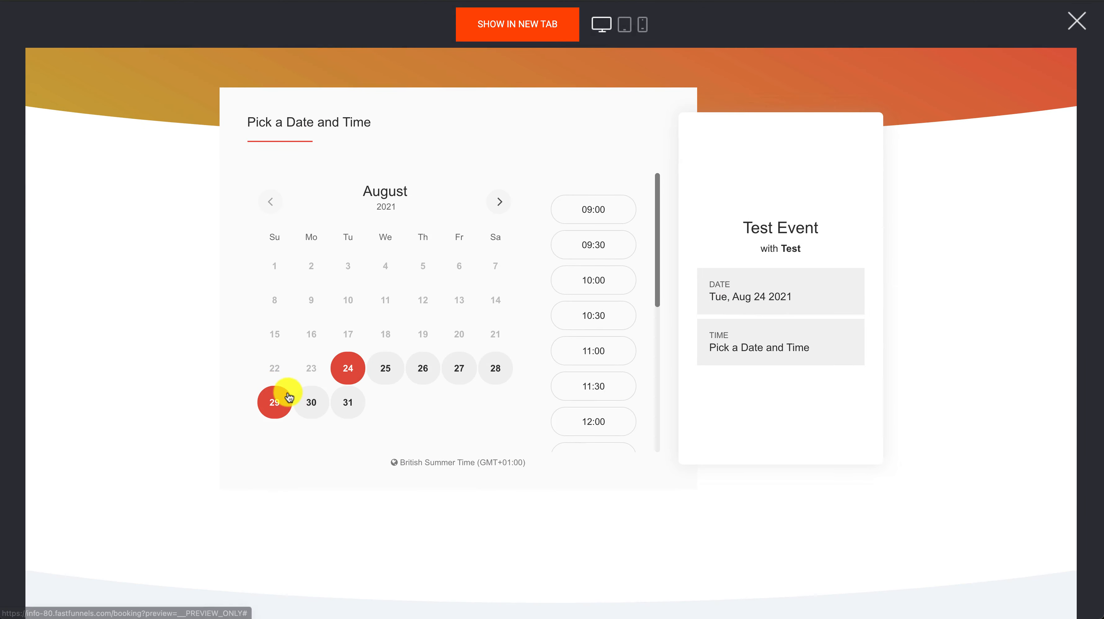
pyautogui.scroll(3, 286, 392)
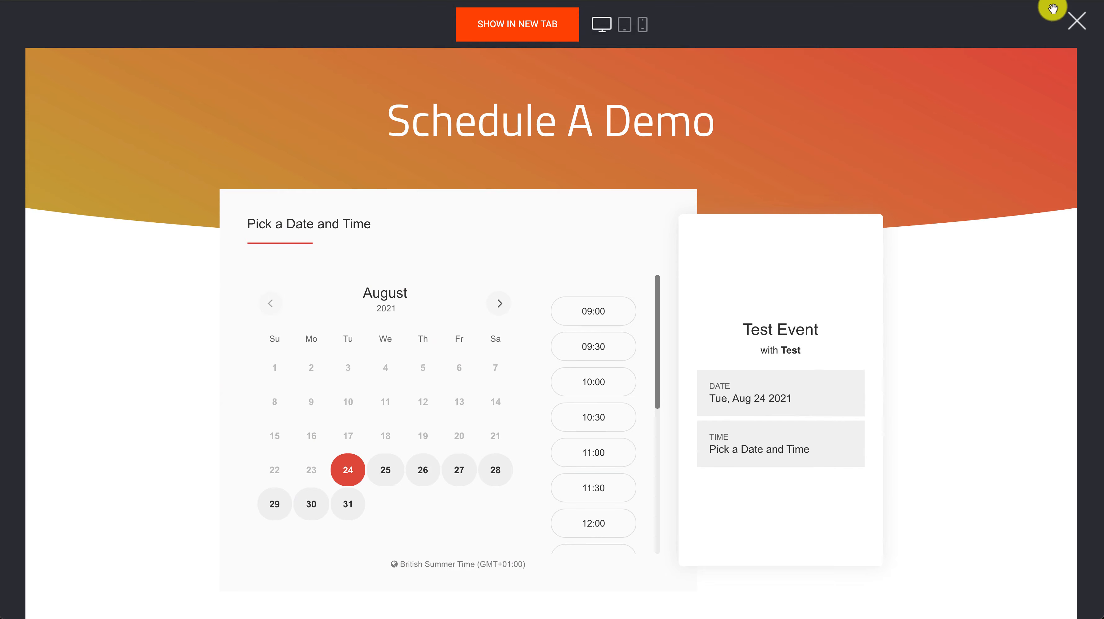
pyautogui.click(1077, 26)
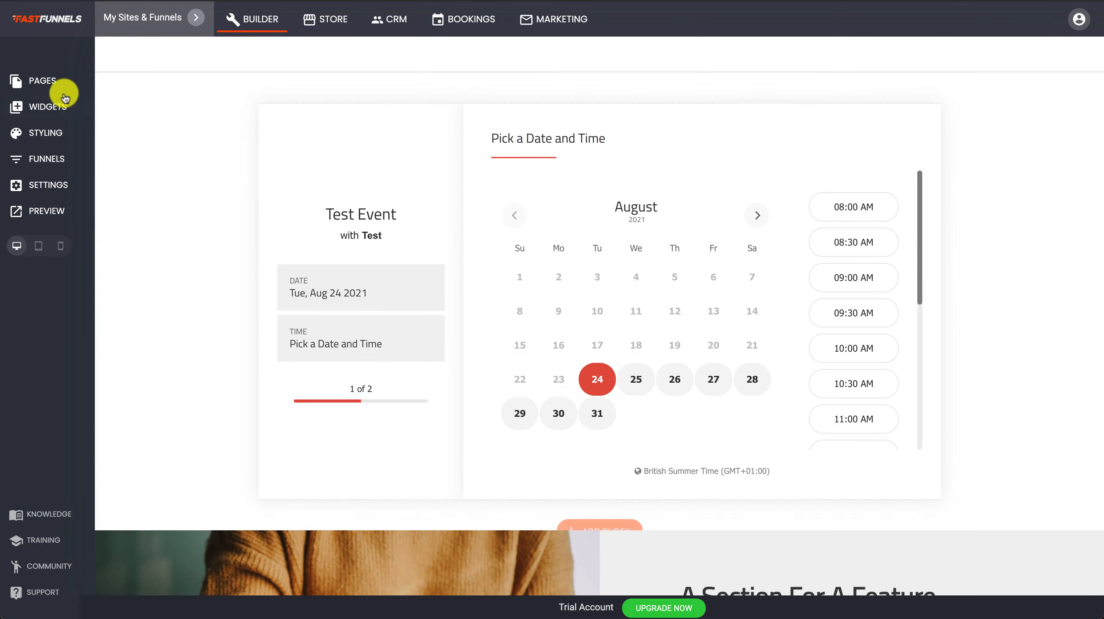
# Create a new empty popup and widen it.
pyautogui.click(46, 82)
pyautogui.click(218, 108)
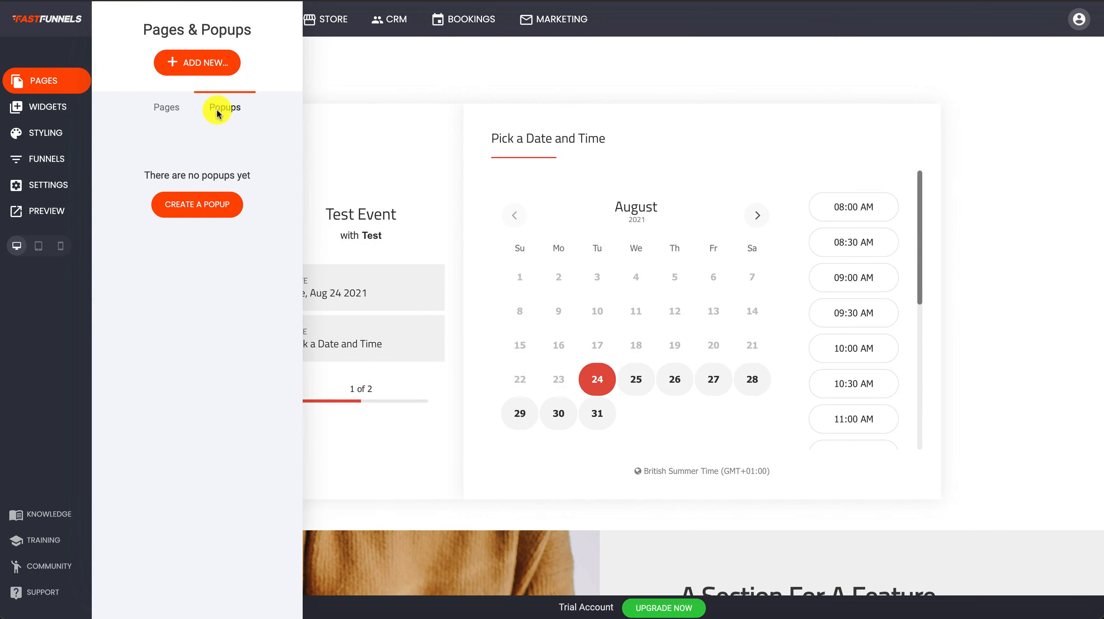
pyautogui.click(197, 207)
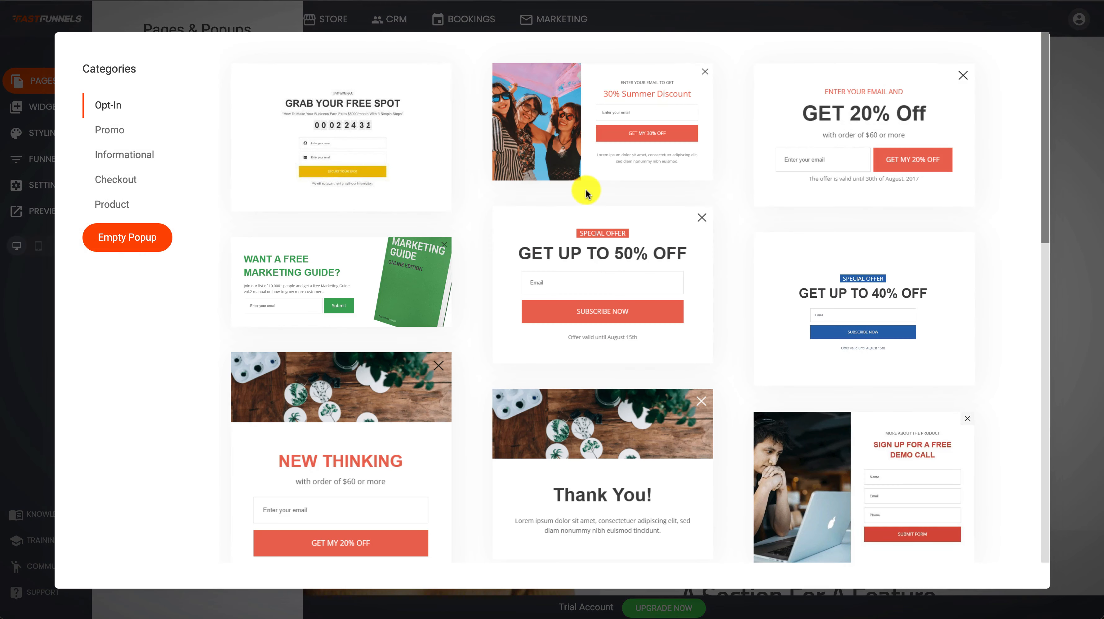
pyautogui.click(162, 238)
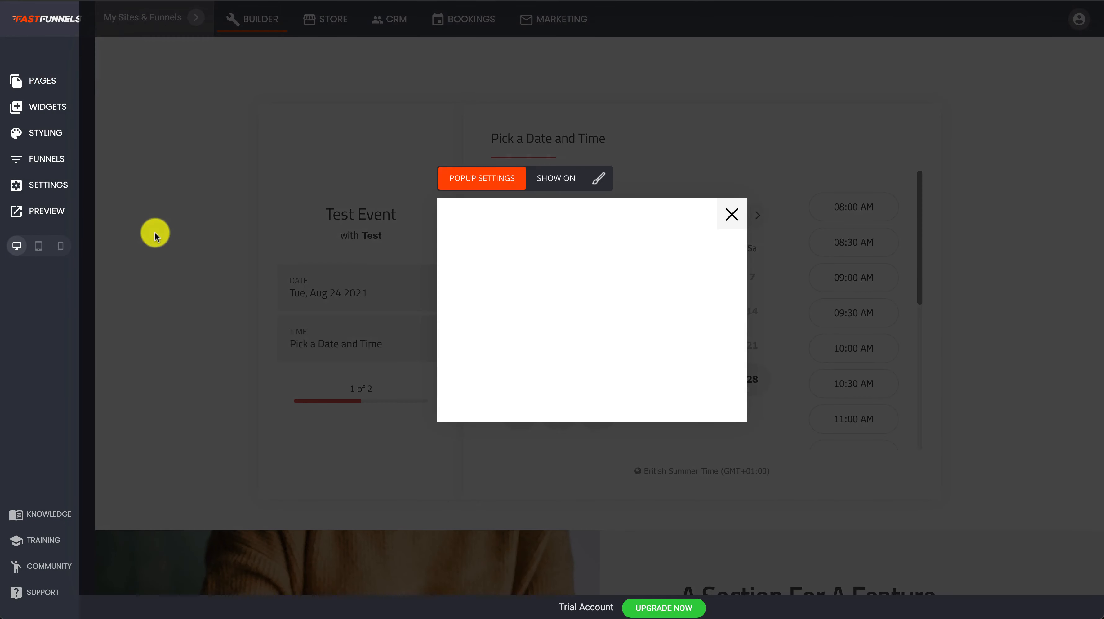
pyautogui.moveTo(438, 309); pyautogui.dragTo(257, 298)
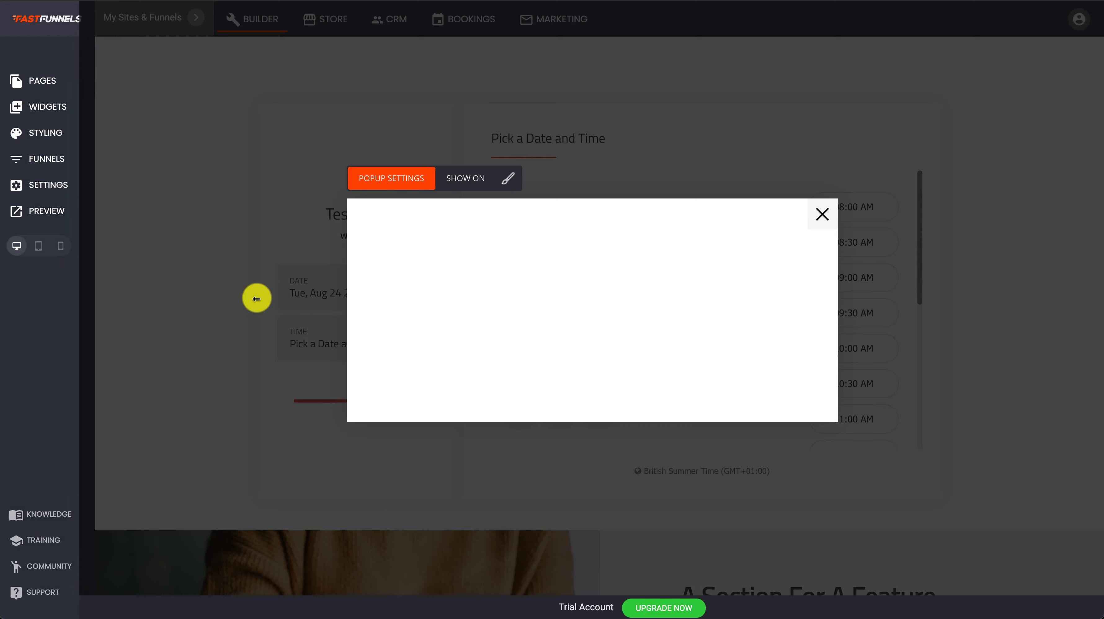
# Add a Booking widget for Test Event to the popup, then widen the popup further and save it.
pyautogui.click(49, 107)
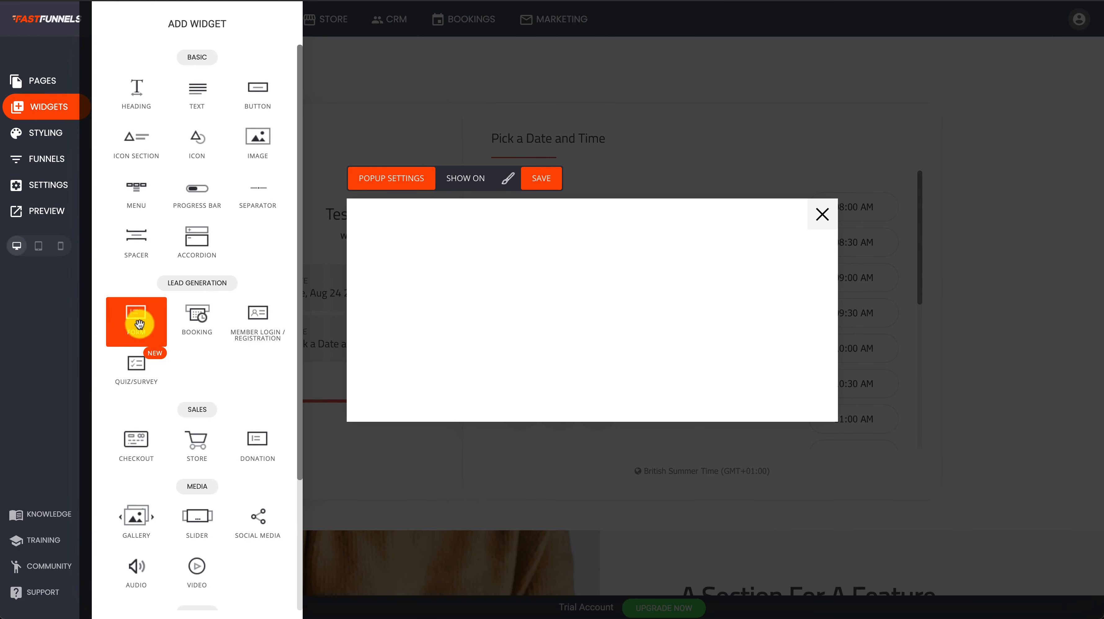
pyautogui.moveTo(197, 321); pyautogui.dragTo(665, 229)
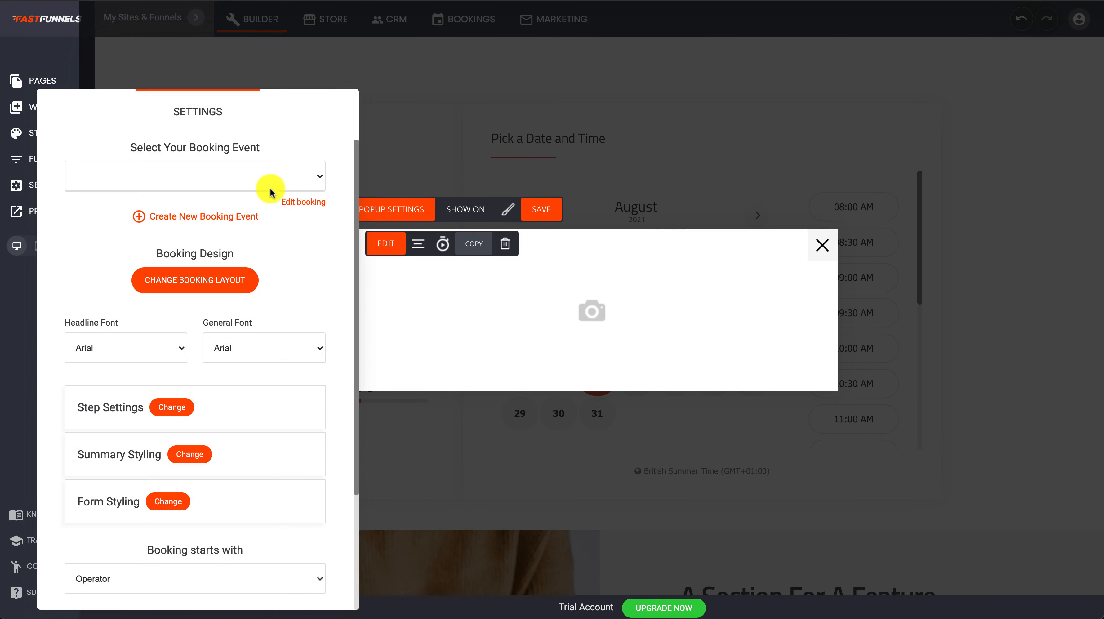
pyautogui.click(259, 182)
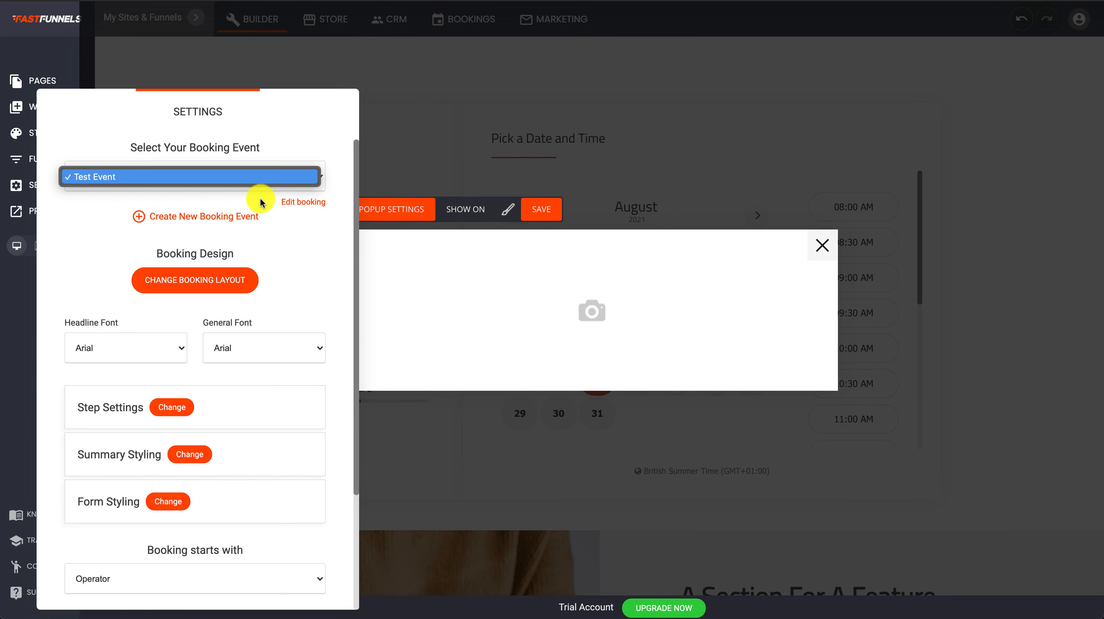
pyautogui.click(230, 177)
pyautogui.click(887, 173)
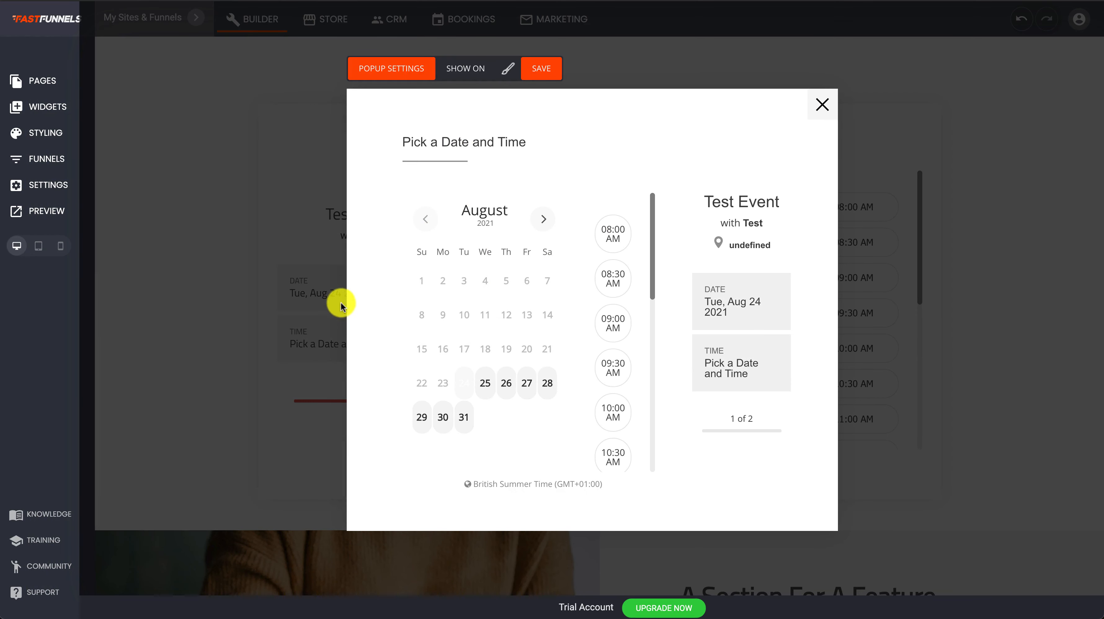
pyautogui.moveTo(348, 303); pyautogui.dragTo(190, 284)
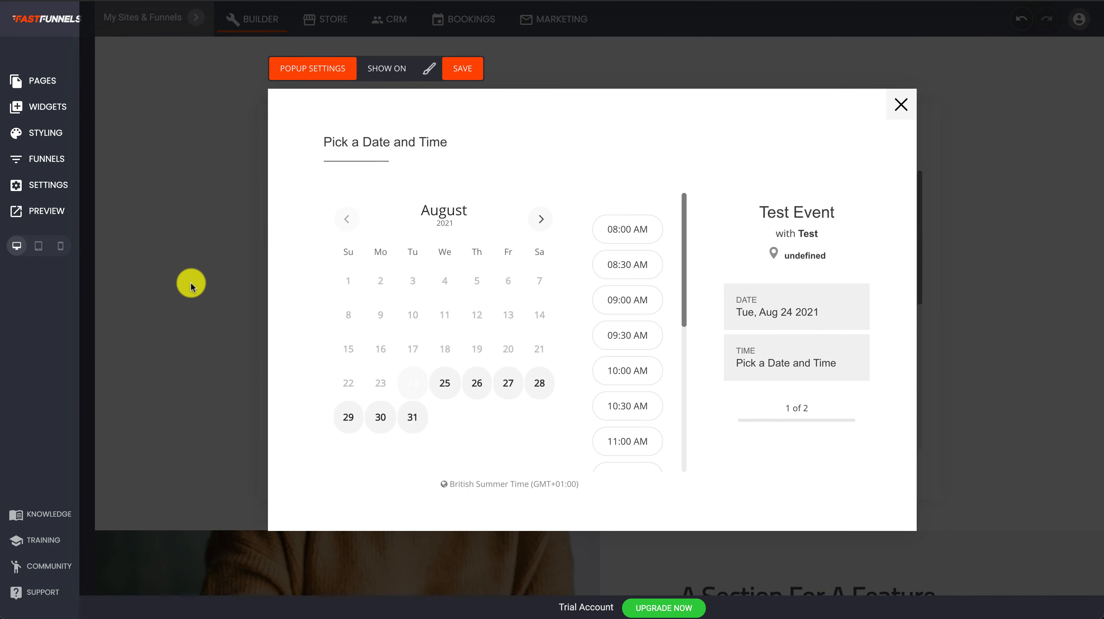
pyautogui.click(462, 70)
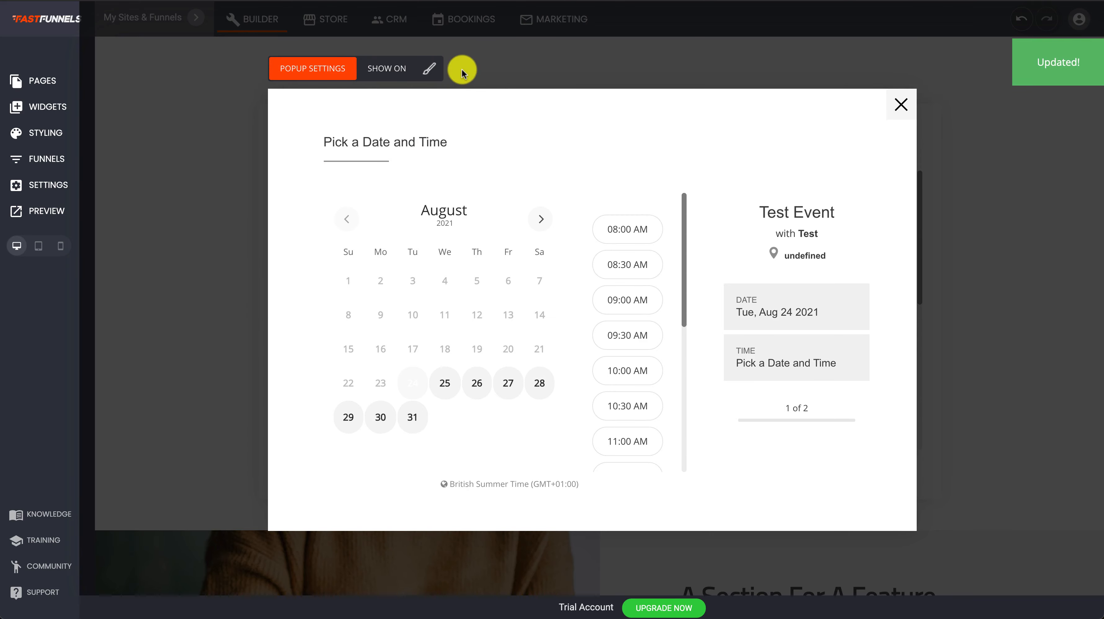
# Set the popup to show on All pages, review its position and display settings, then save and close it.
pyautogui.click(383, 68)
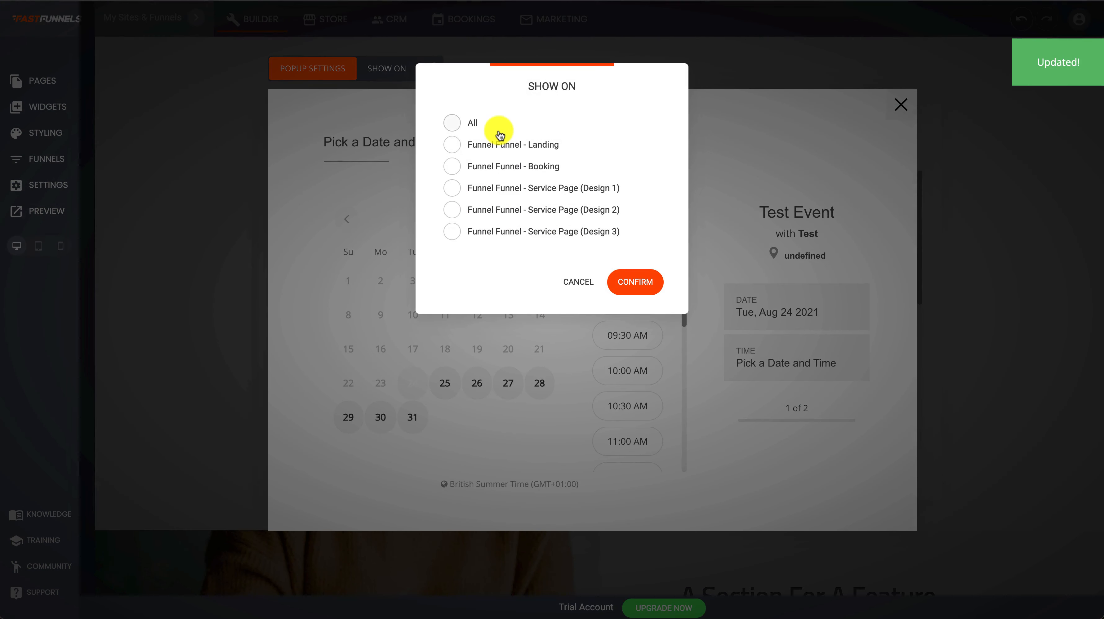
pyautogui.click(457, 127)
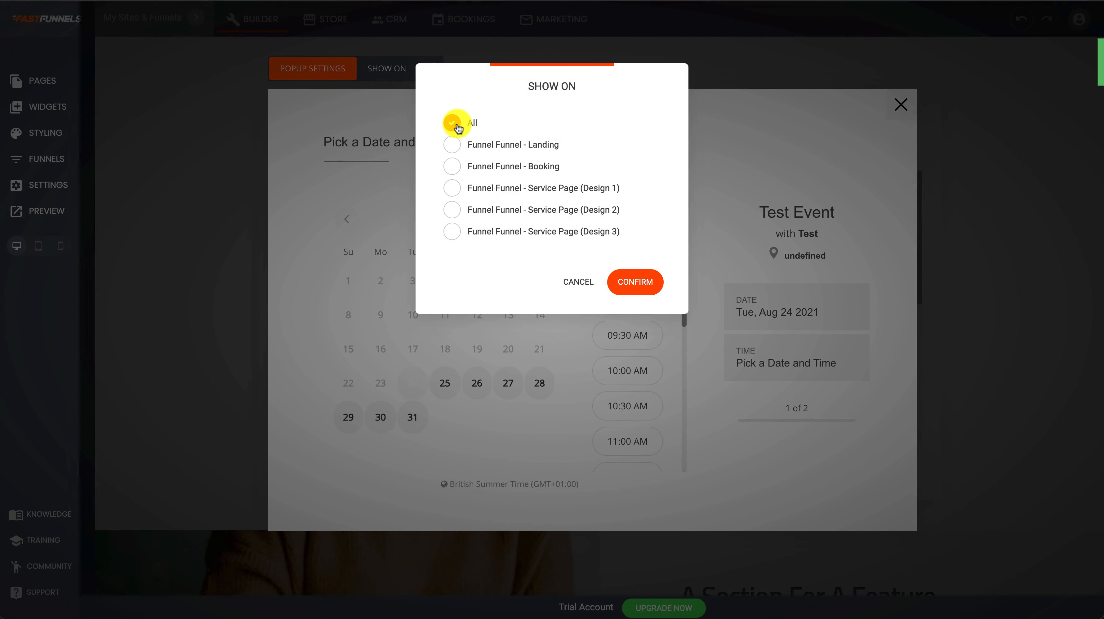
pyautogui.click(648, 285)
pyautogui.click(323, 66)
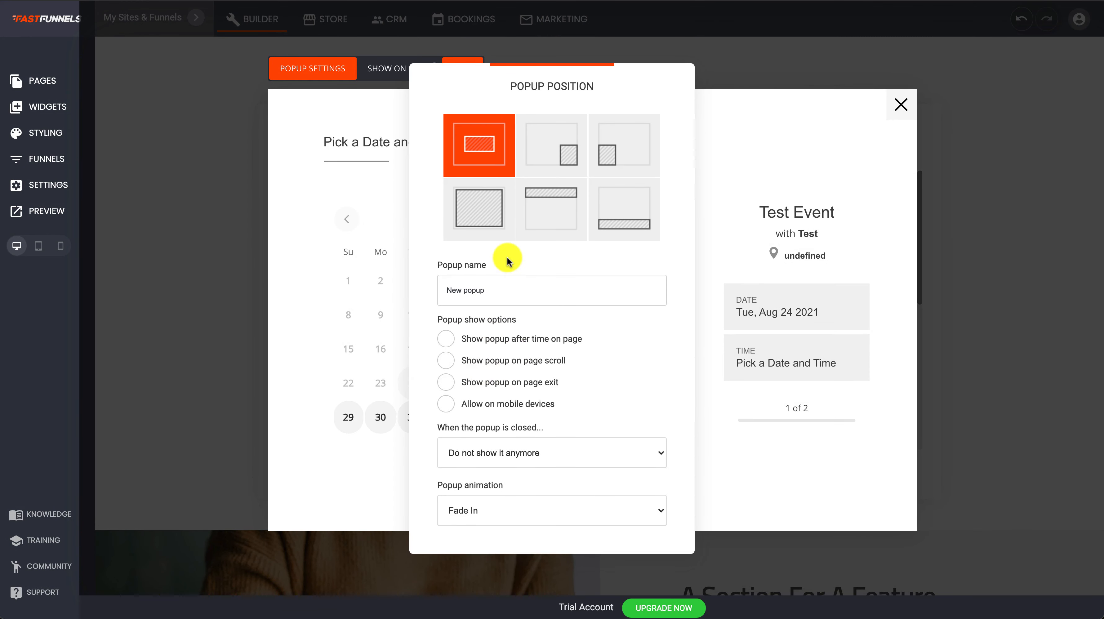
pyautogui.click(998, 168)
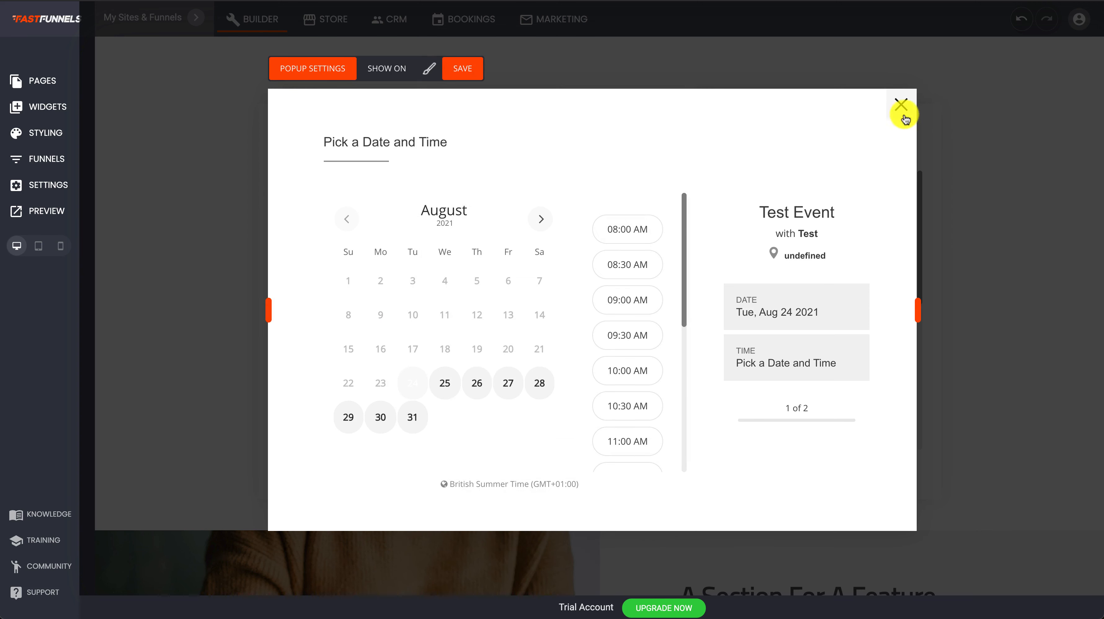
pyautogui.click(462, 72)
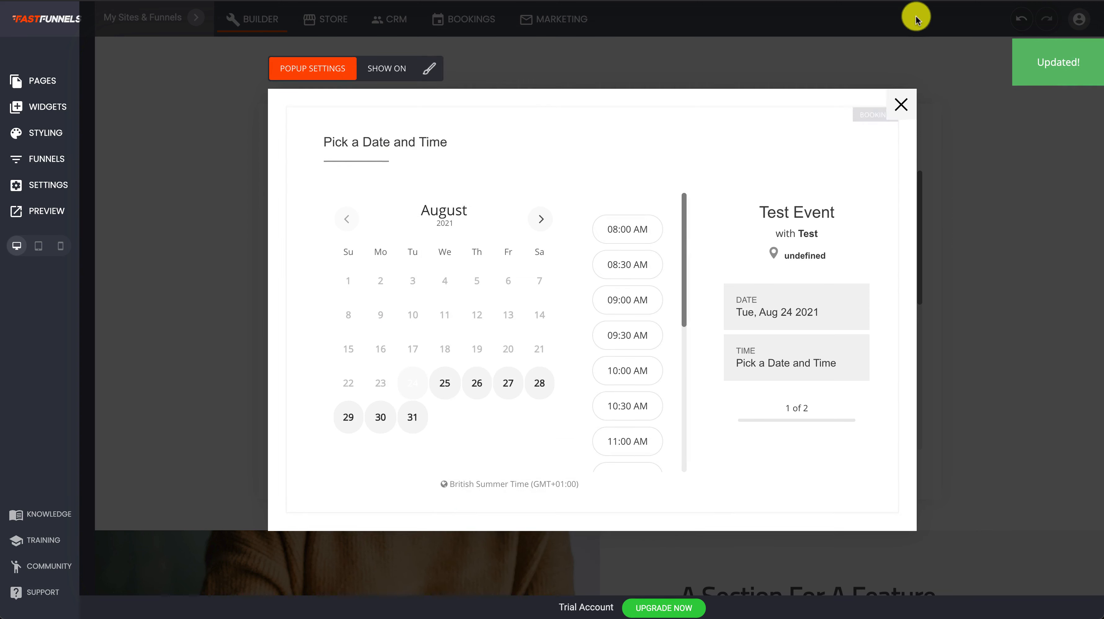
pyautogui.click(903, 103)
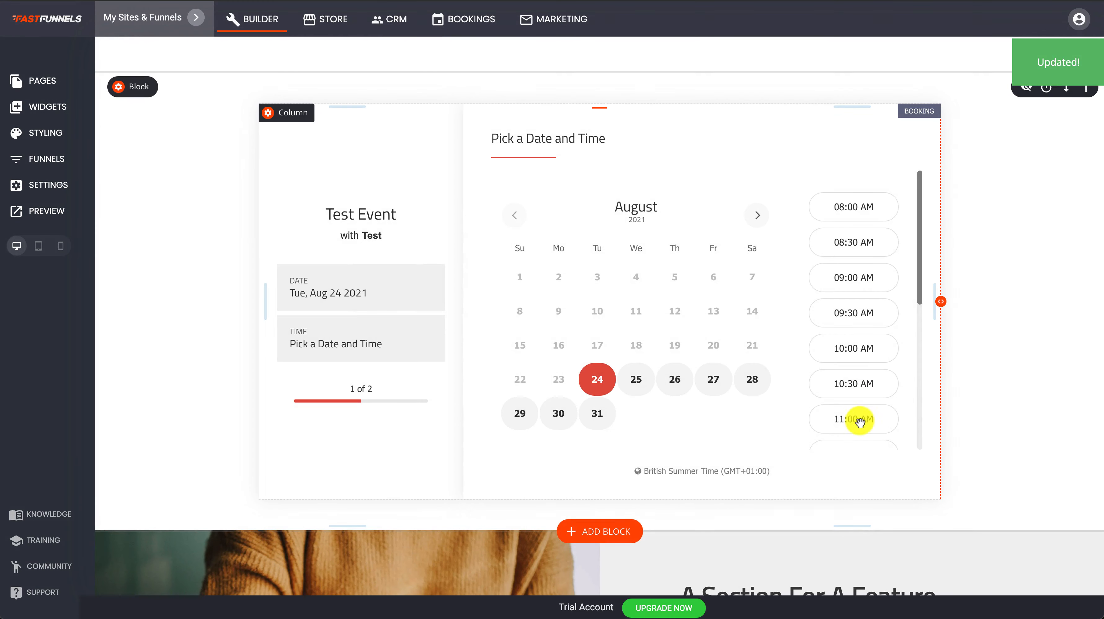
# Link the Book Appointment button in the hero section to the popup named New popup and save the page.
pyautogui.scroll(10, 917, 347)
pyautogui.scroll(8, 917, 347)
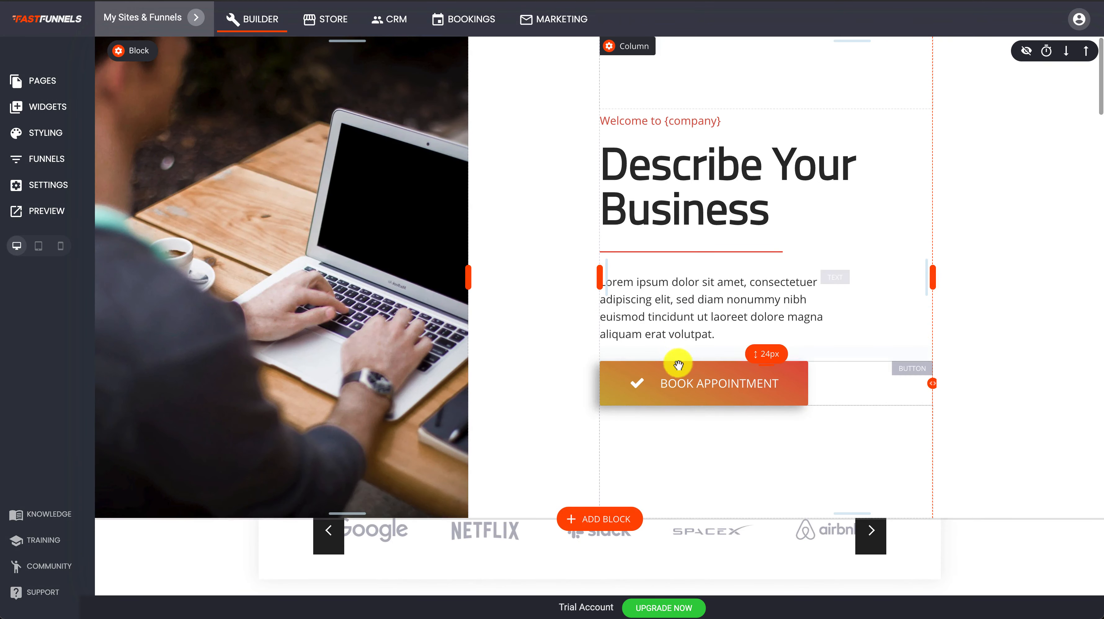
pyautogui.click(671, 381)
pyautogui.click(653, 344)
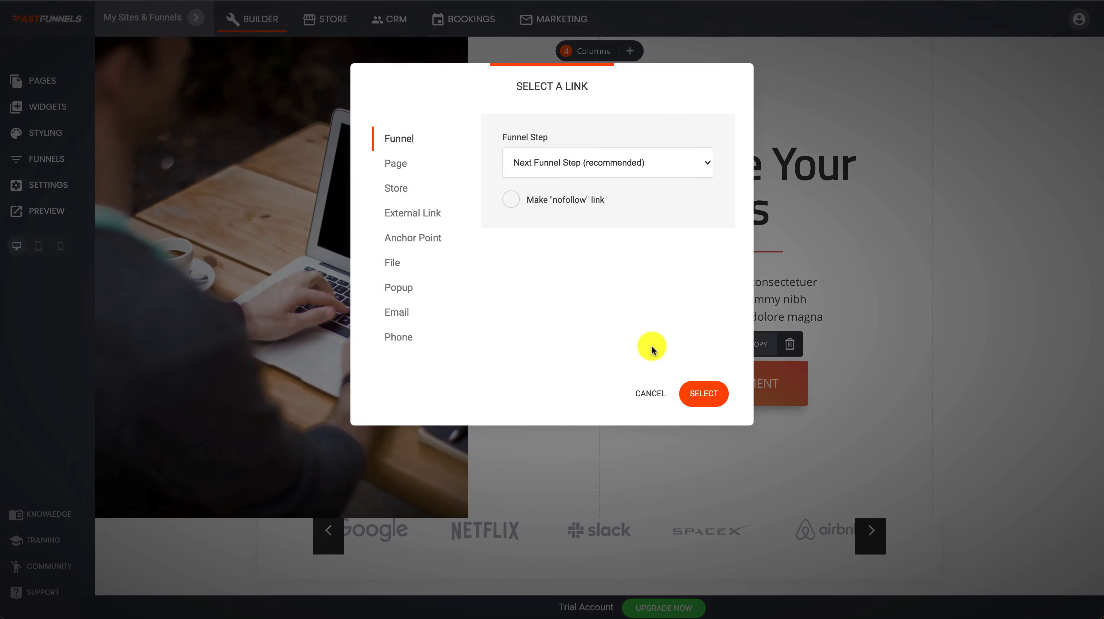
pyautogui.click(396, 288)
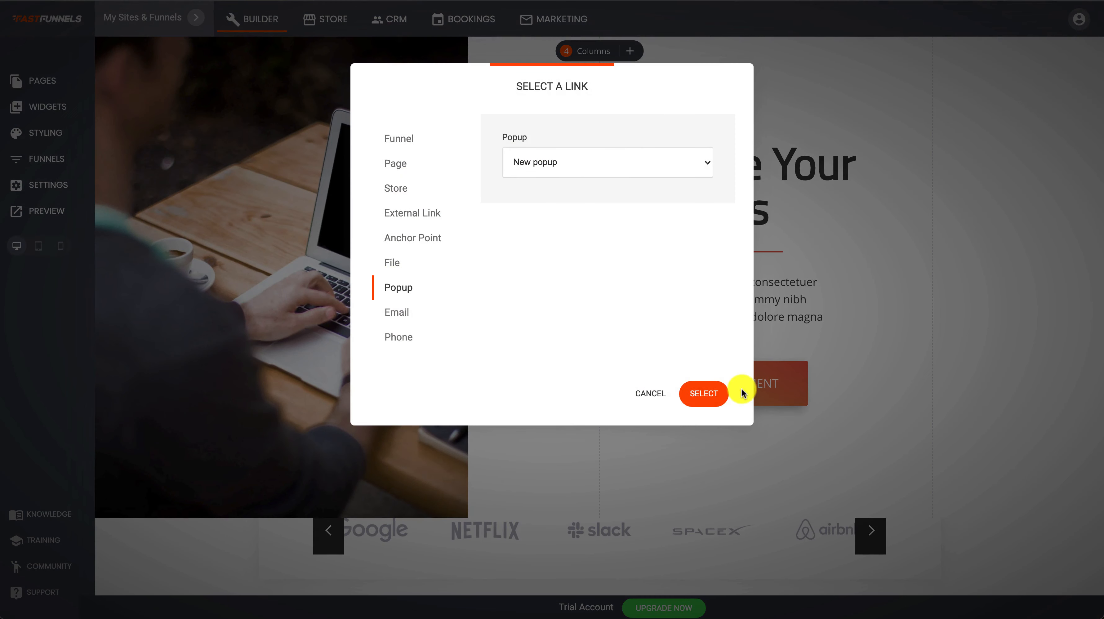
pyautogui.click(713, 406)
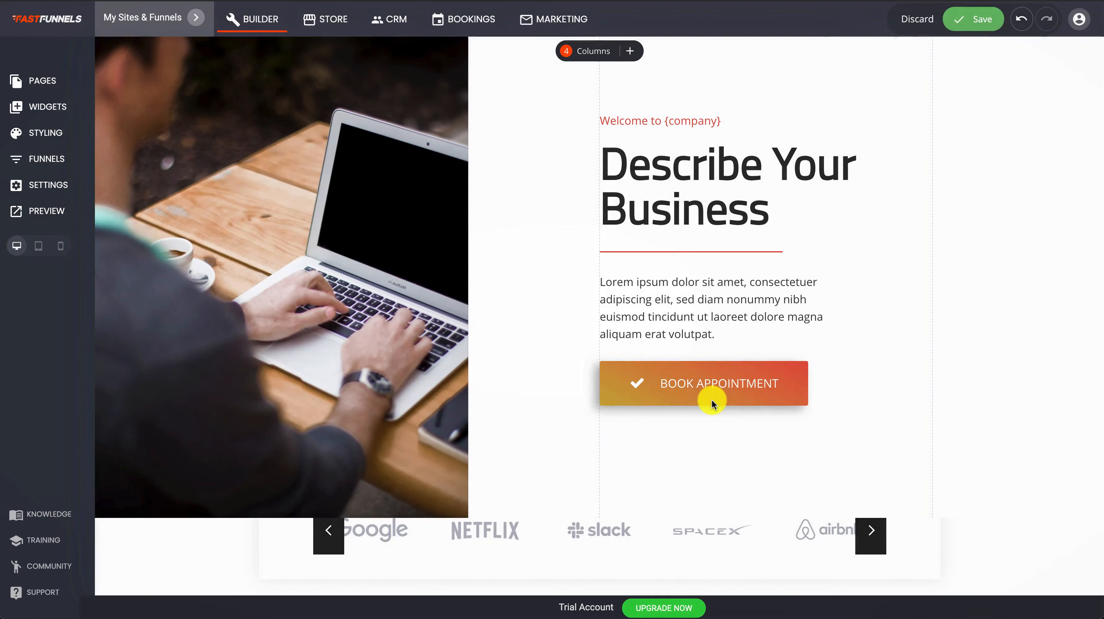
pyautogui.click(982, 23)
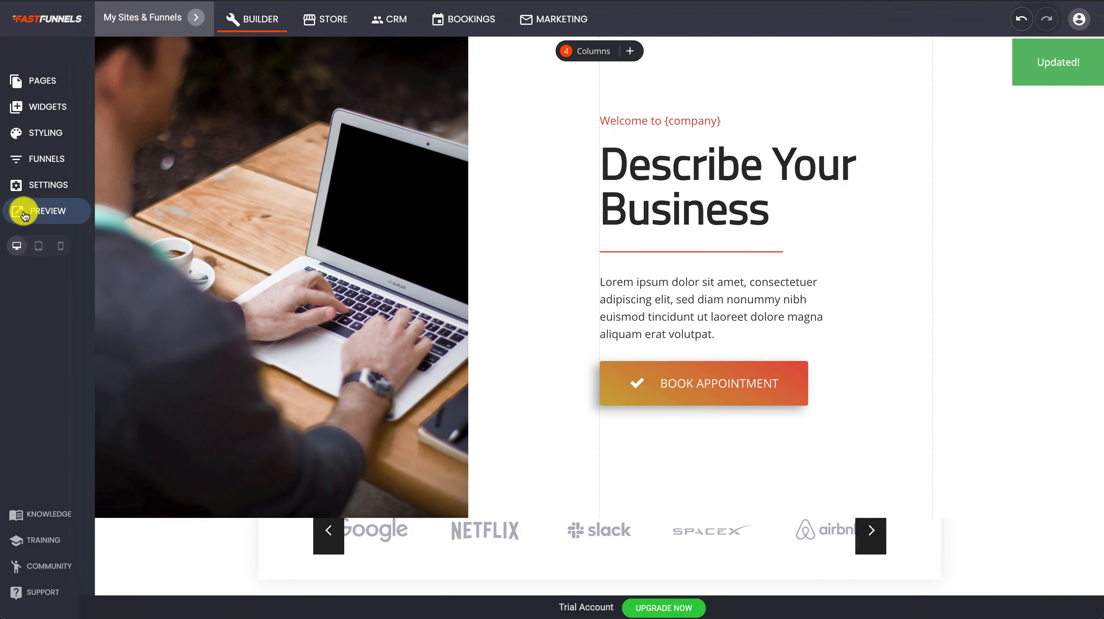
# Preview the page and test the Book Appointment popup by choosing the 14:30 slot, then close the popup and preview.
pyautogui.click(23, 211)
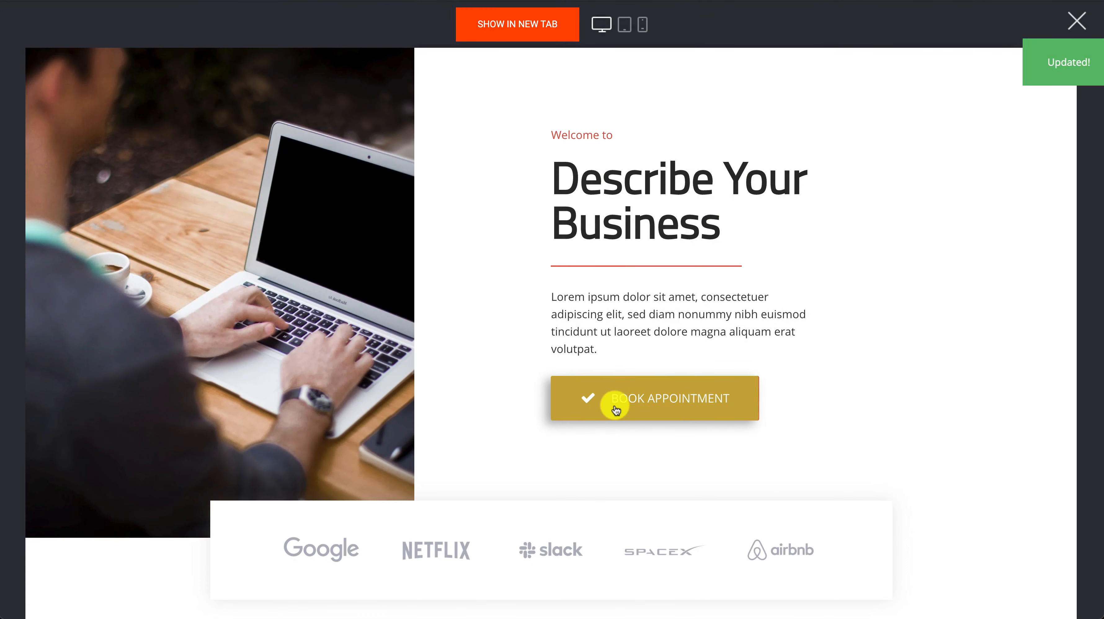
pyautogui.click(614, 404)
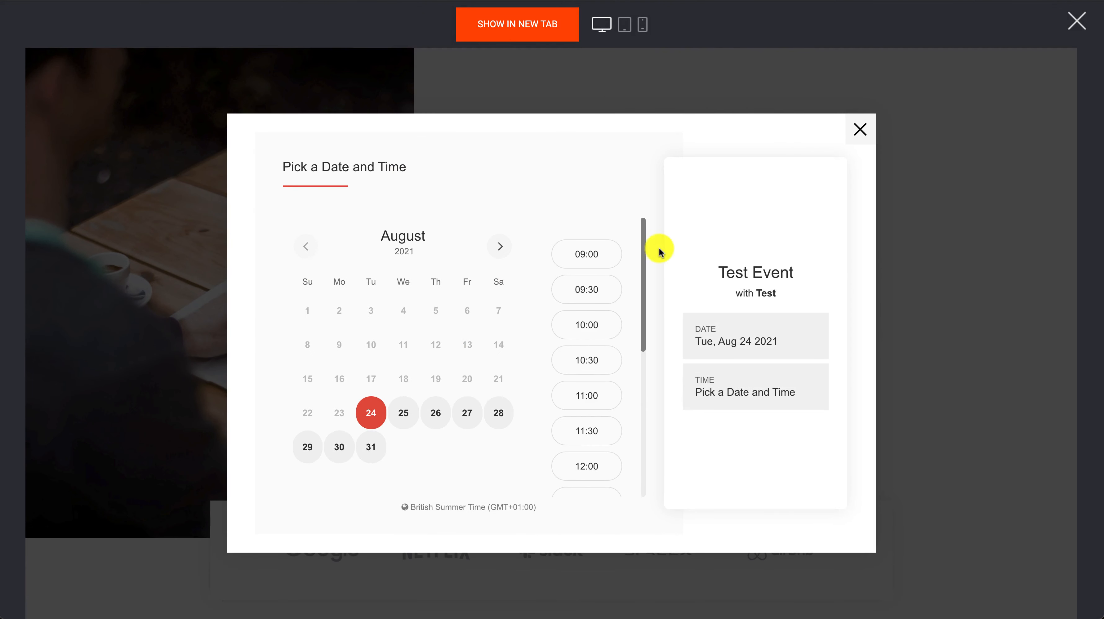
pyautogui.moveTo(646, 243); pyautogui.dragTo(638, 370)
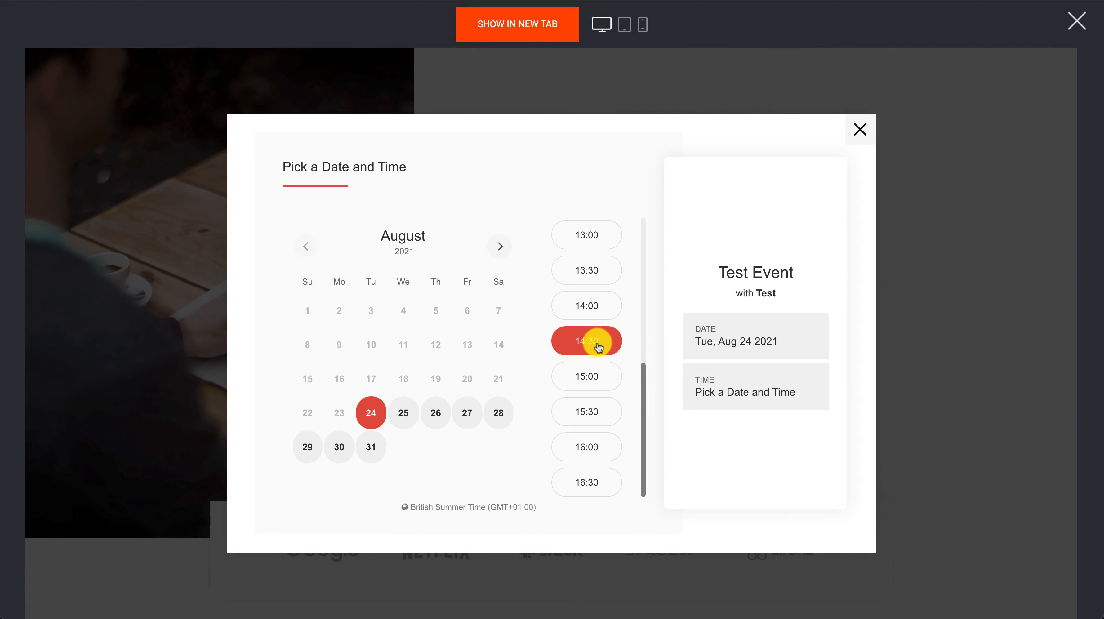
pyautogui.click(615, 342)
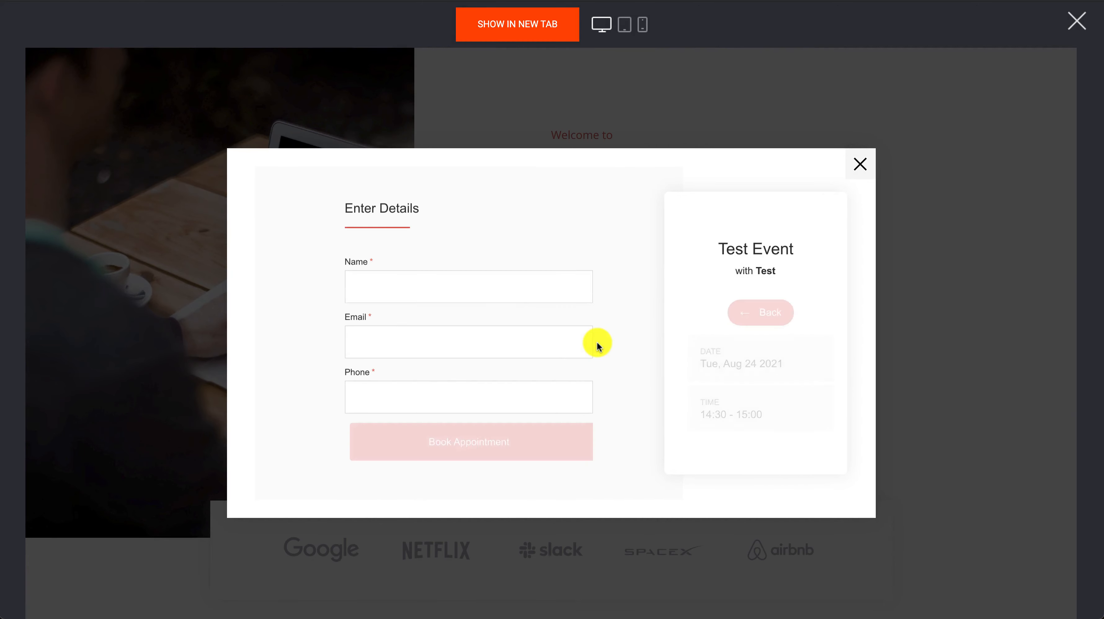
pyautogui.click(861, 165)
pyautogui.click(1077, 22)
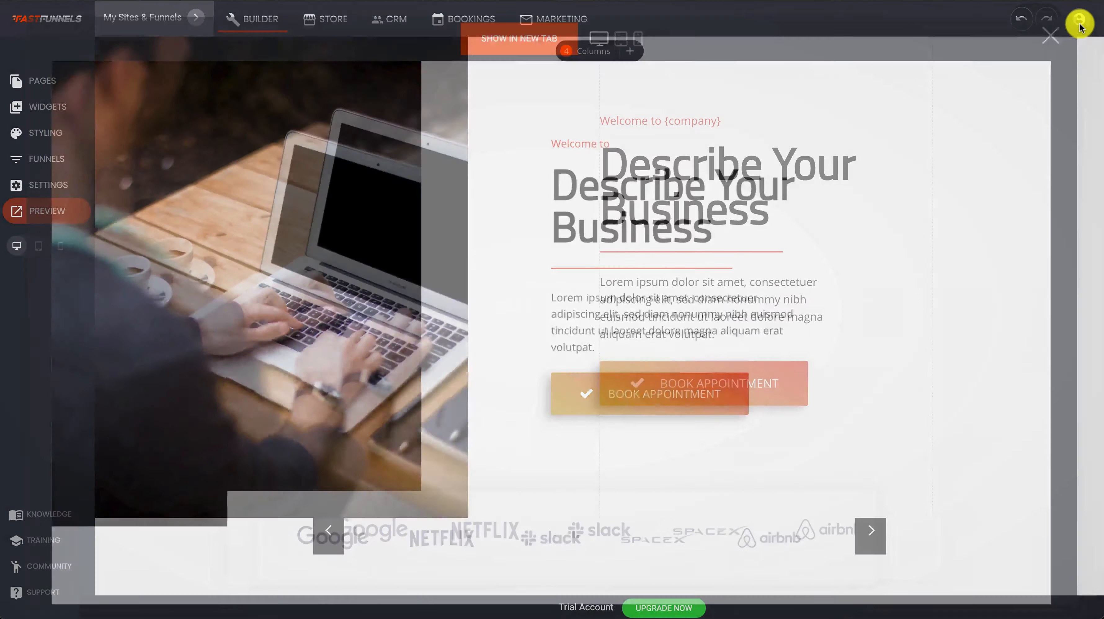